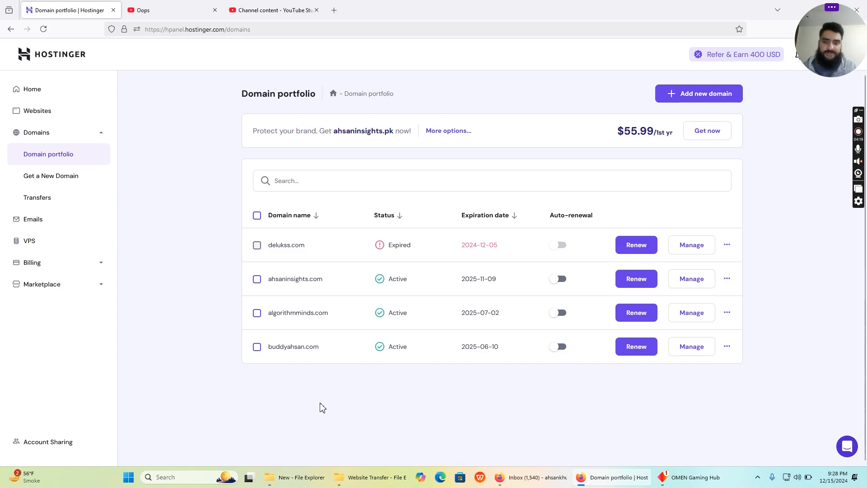
Switch to File Explorer and examine the Website Transfer folder and the archives in its Websites subfolder.
mouse_move(376, 481)
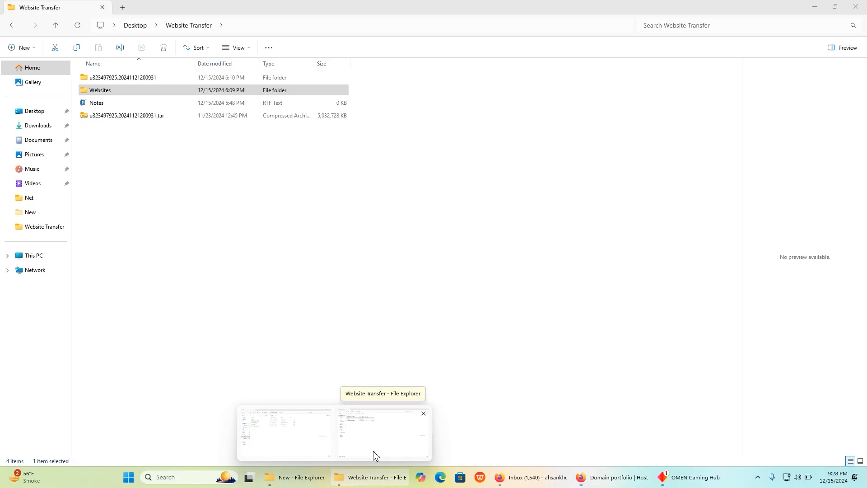
left_click(374, 455)
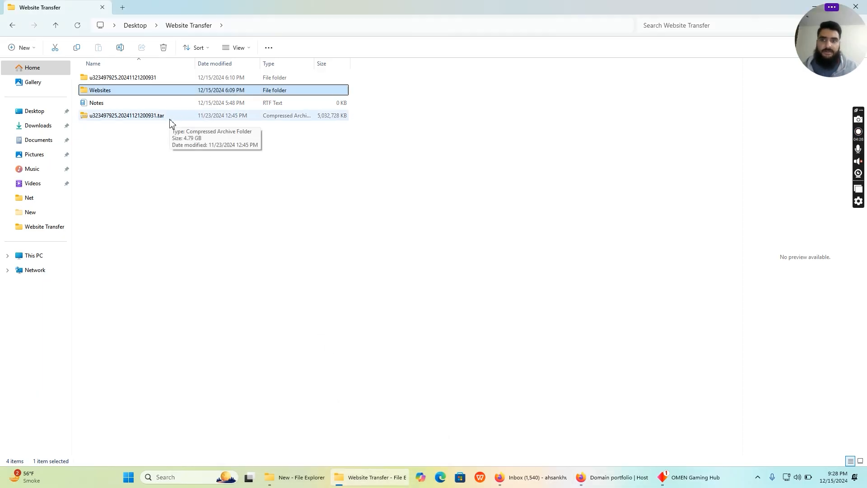
double_click(157, 91)
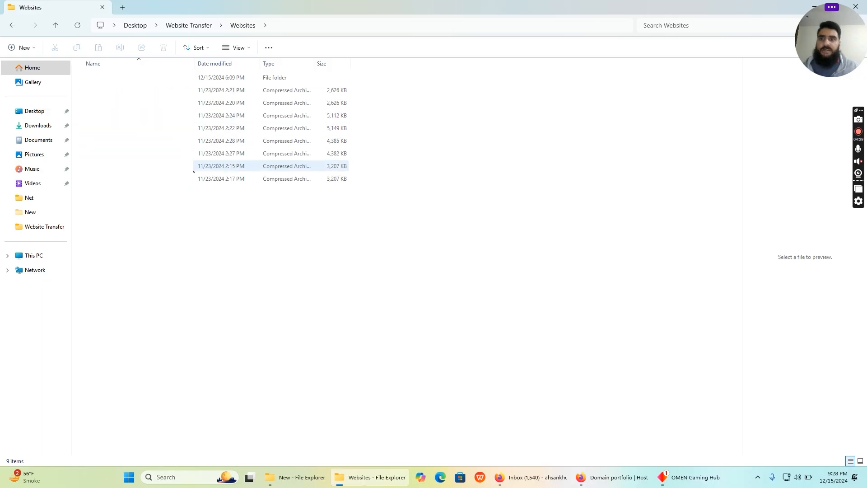
left_click(188, 26)
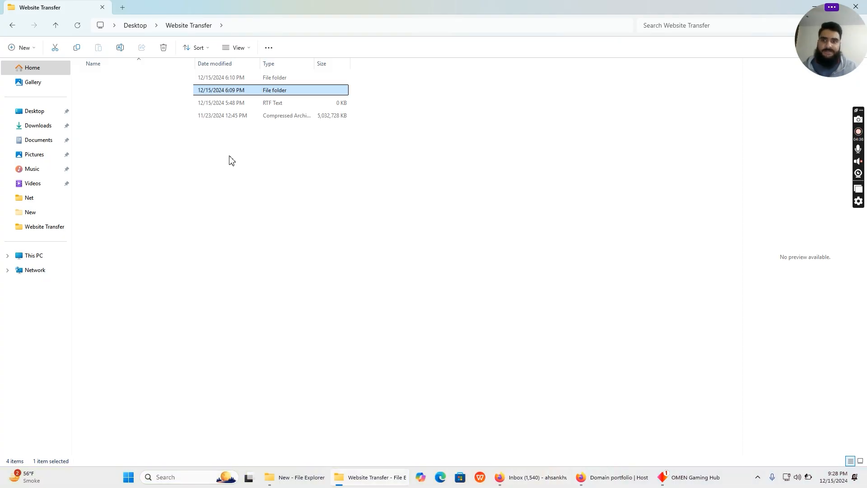
left_click(262, 155)
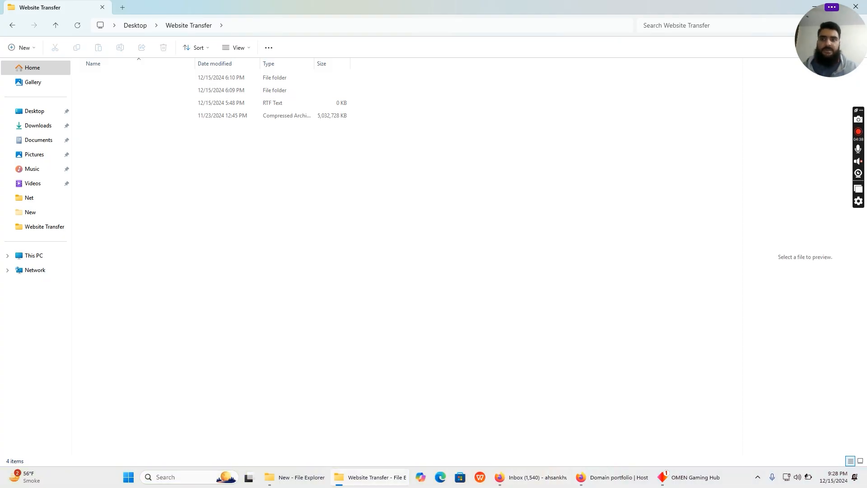
double_click(113, 90)
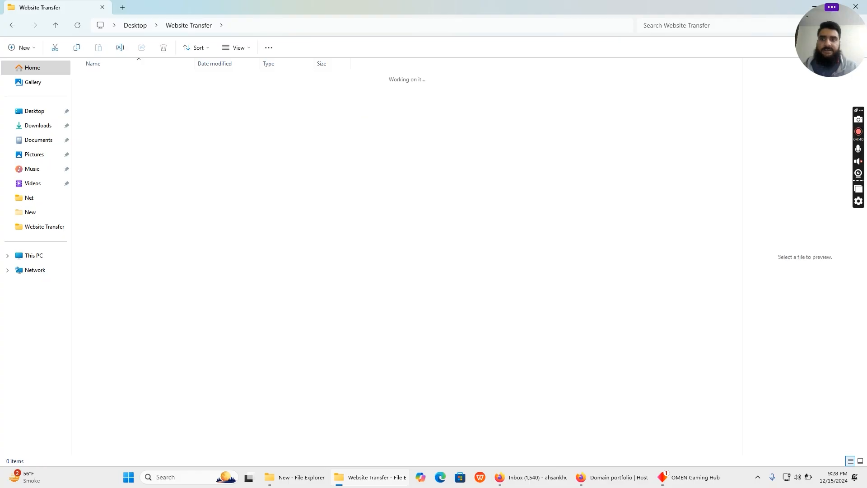
left_click(54, 28)
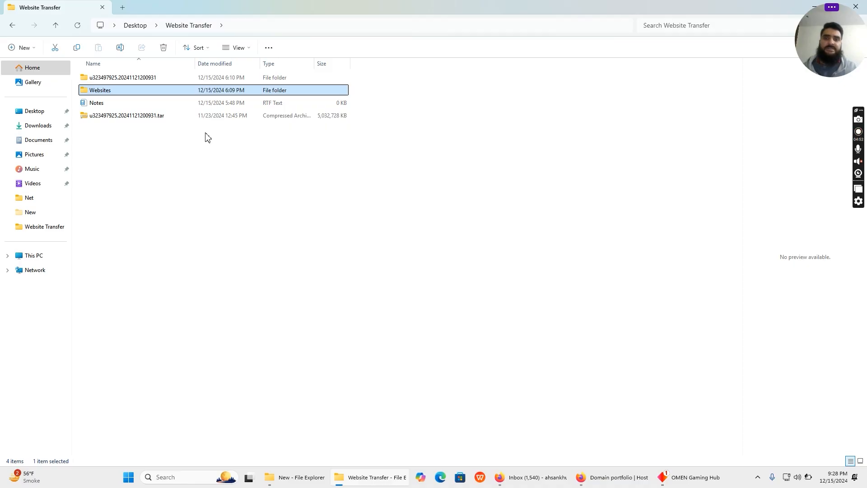
Switch to Hostinger in the browser and start adding a WordPress website to the Business Web Hosting plan that already accepts websites.
left_click(599, 479)
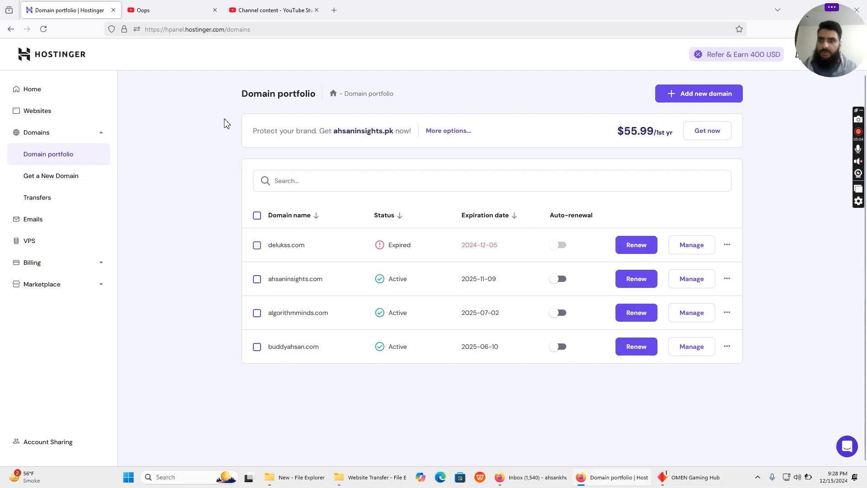
left_click(68, 113)
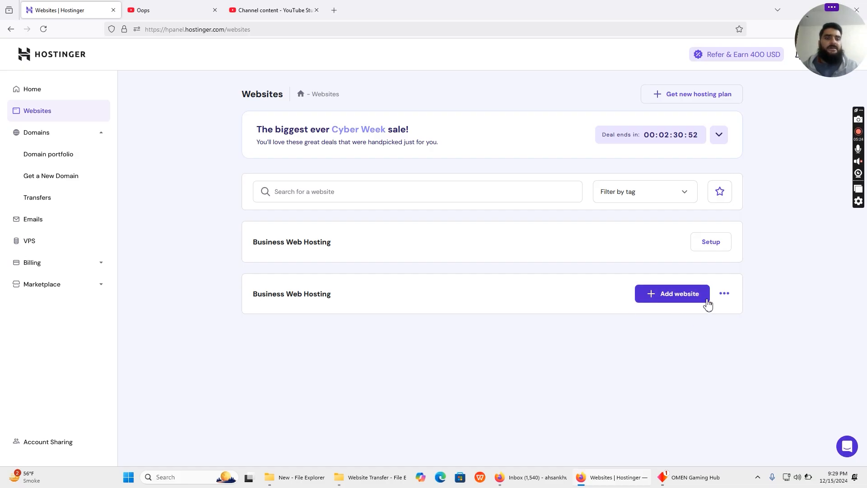
left_click(681, 300)
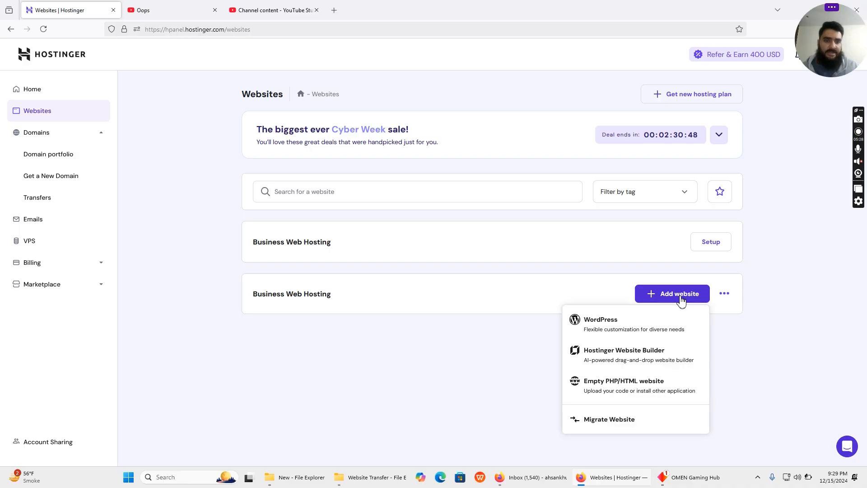
left_click(642, 331)
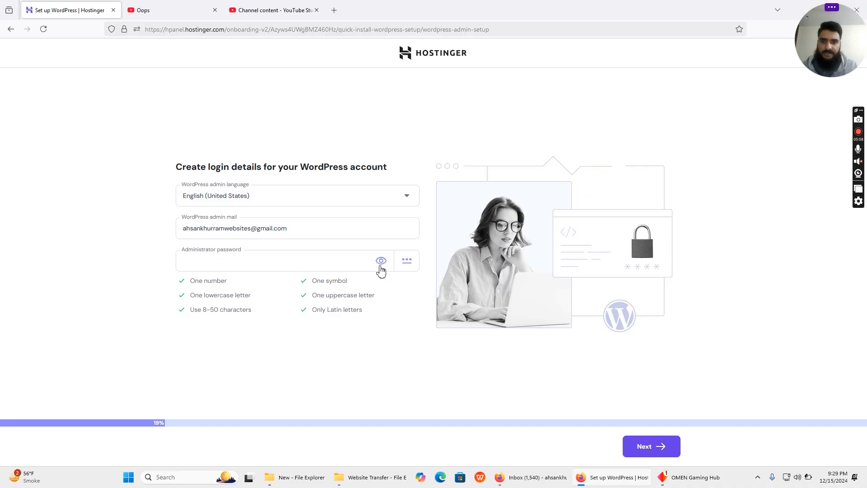
Reveal the WordPress administrator password and copy it in full.
left_click(381, 262)
left_click(297, 265)
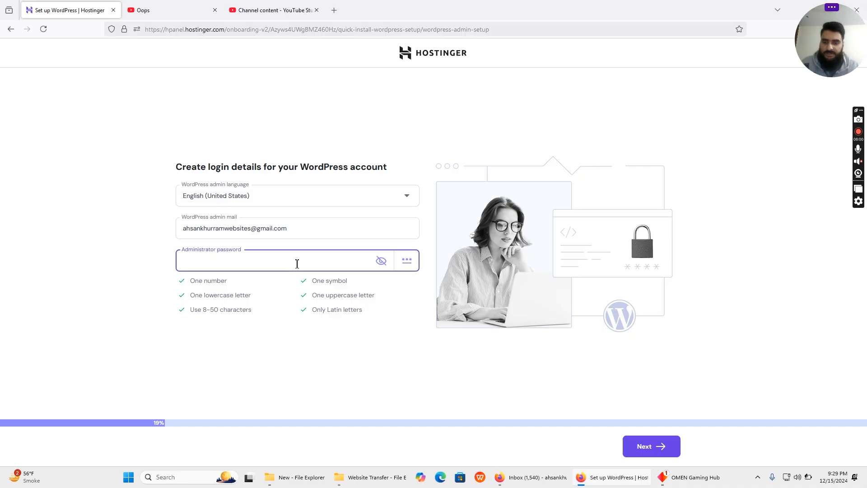
key("ctrl+a")
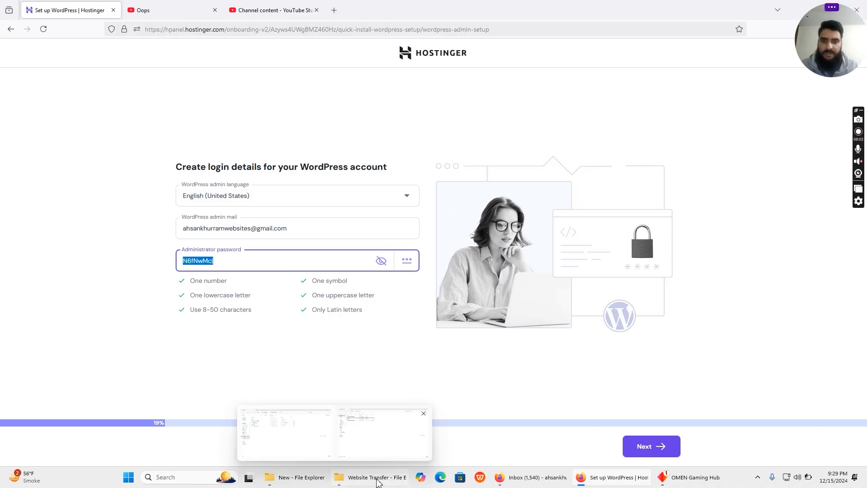
Switch to File Explorer and create a text document named password in the Website Transfer folder.
left_click(379, 481)
left_click(163, 175)
right_click(163, 175)
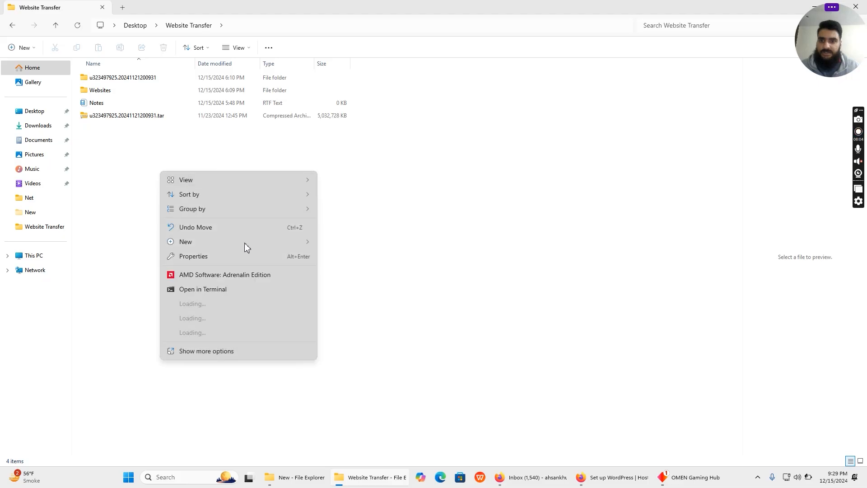
mouse_move(254, 236)
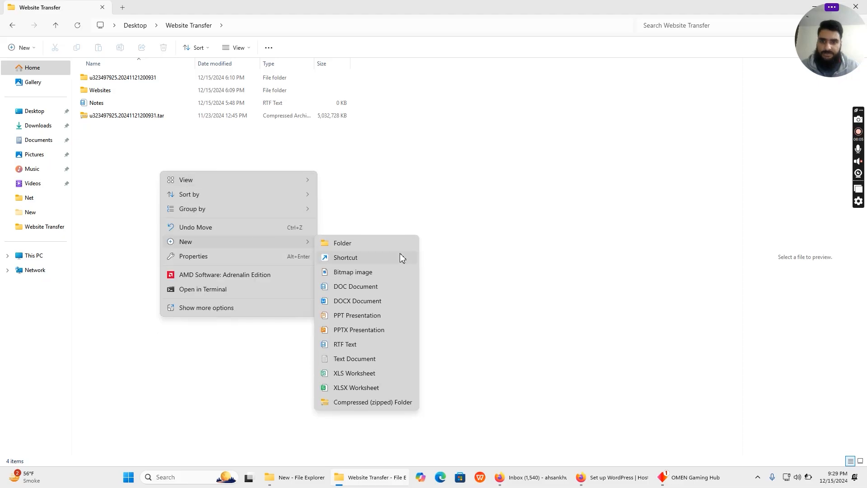
left_click(362, 361)
type("password")
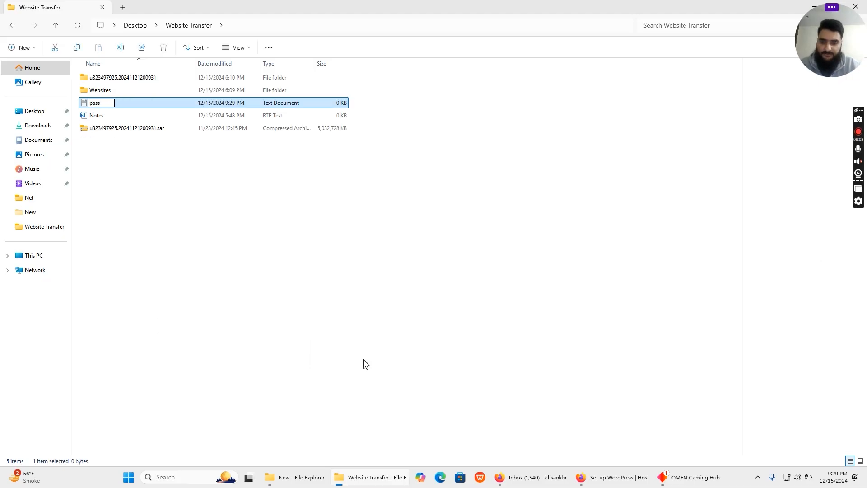
key("Return")
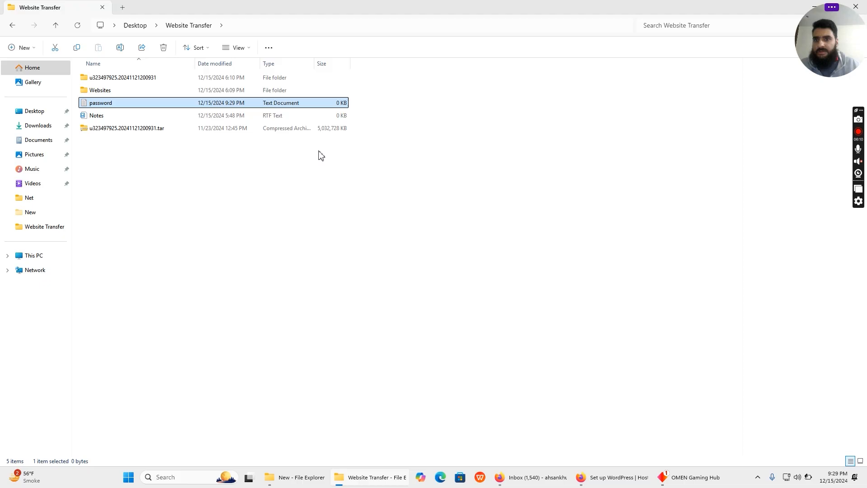
Paste the copied administrator password into the password text file and save it, clearing Notepad out of the way.
double_click(328, 103)
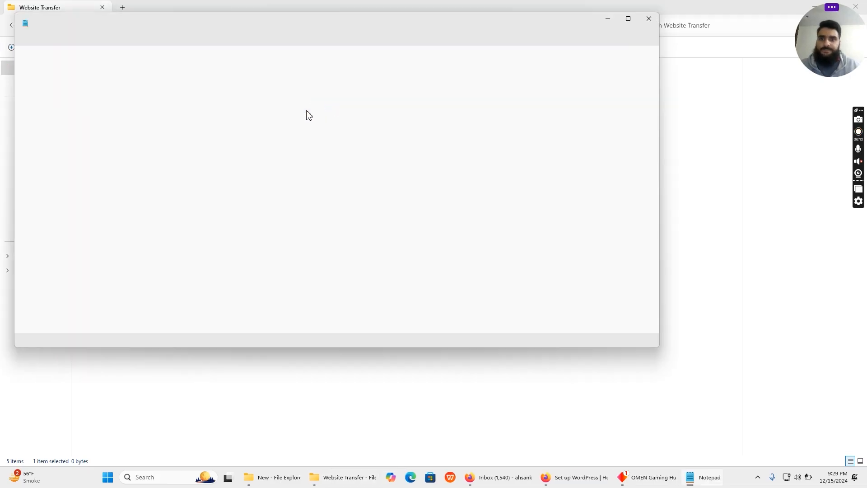
key("ctrl+v")
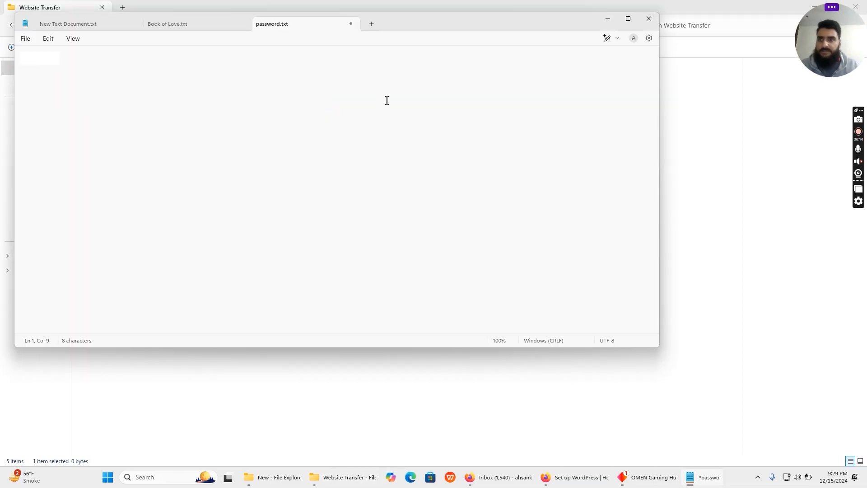
key("ctrl+s")
left_click(607, 23)
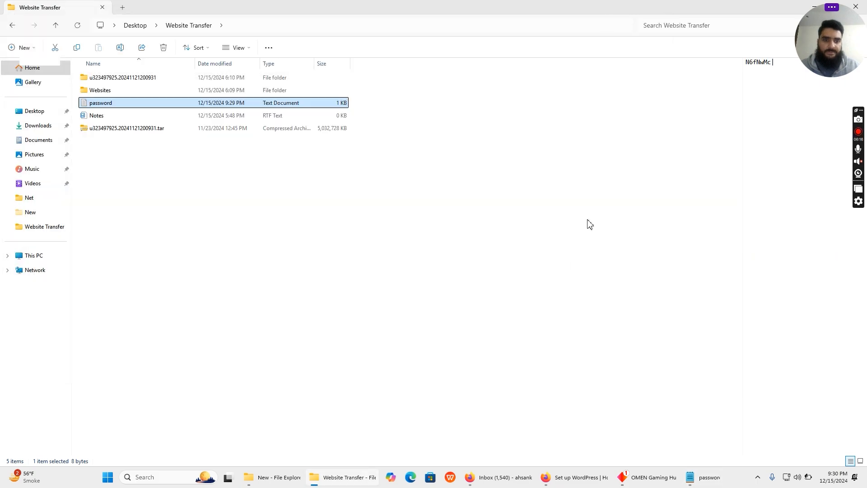
Return to the WordPress setup in the browser, accept the login details and choose to create a blank site.
left_click(569, 477)
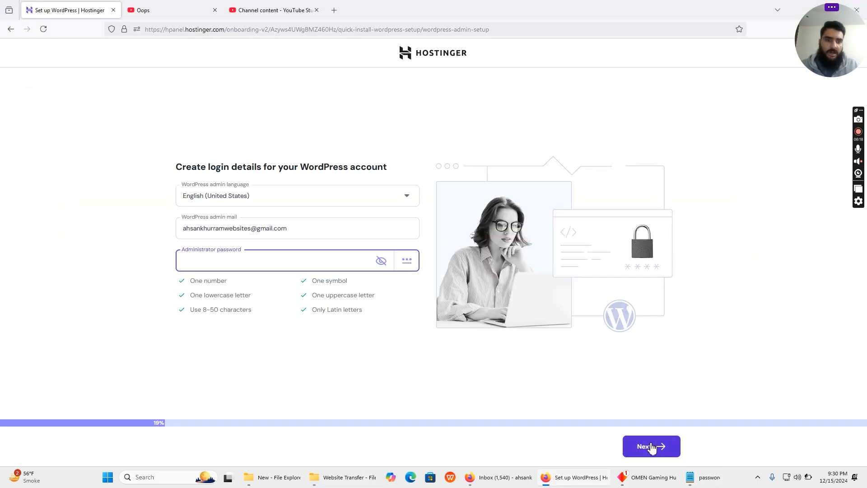
left_click(636, 447)
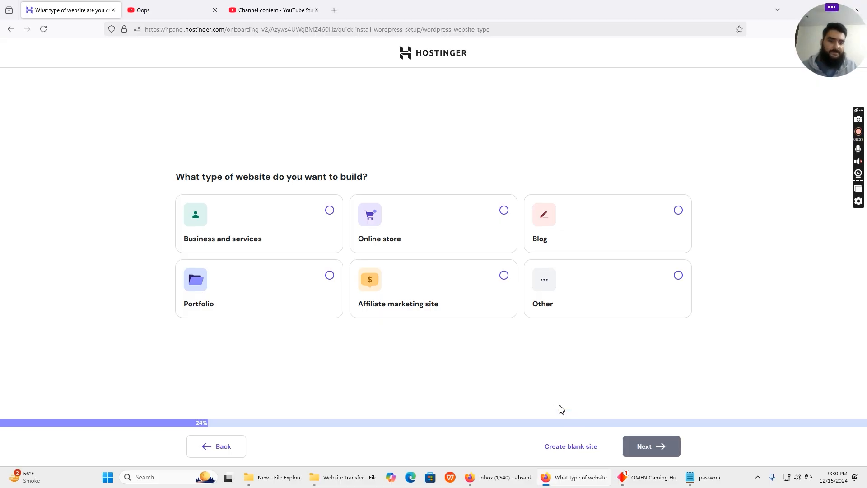
left_click(574, 454)
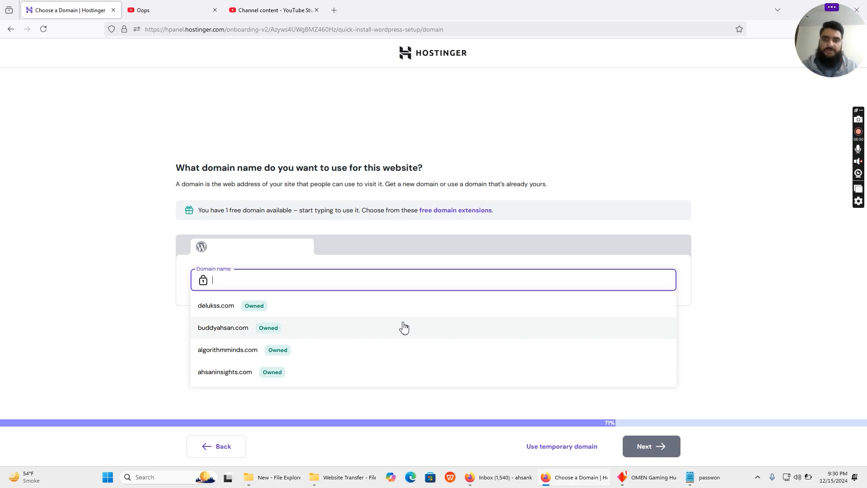
Assign the owned domain buddyahsan.com to the website and accept the United States, Massachusetts data center.
left_click(299, 333)
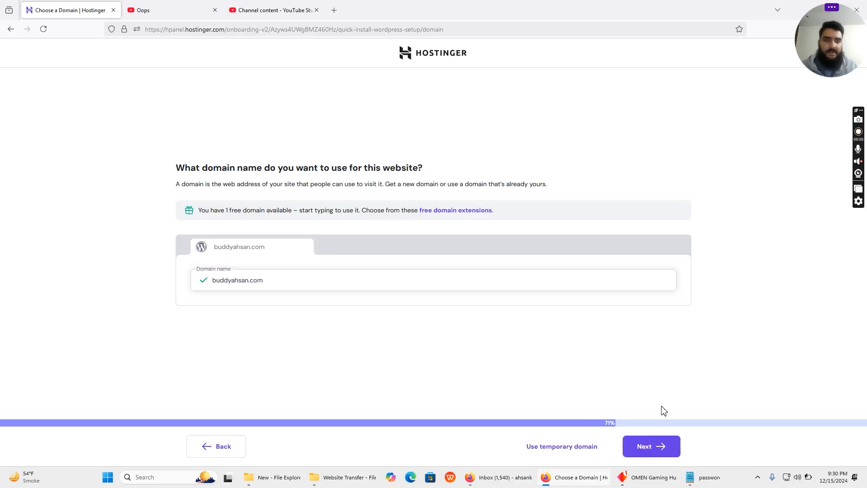
left_click(659, 445)
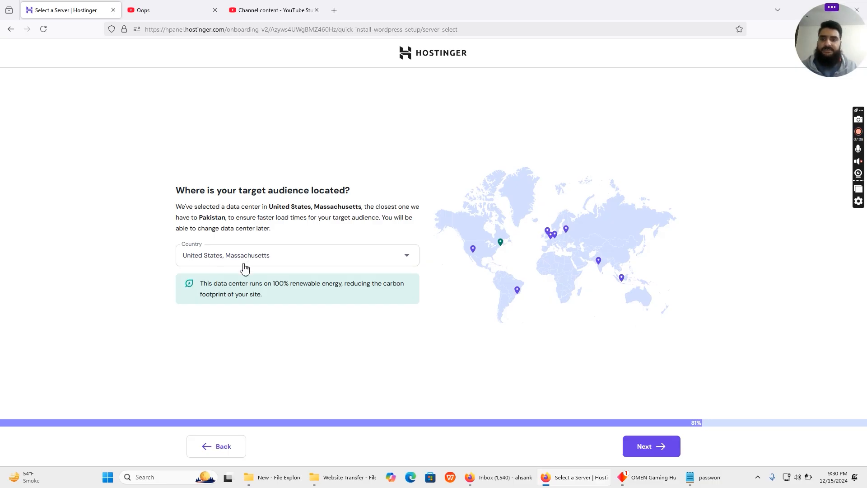
left_click(657, 448)
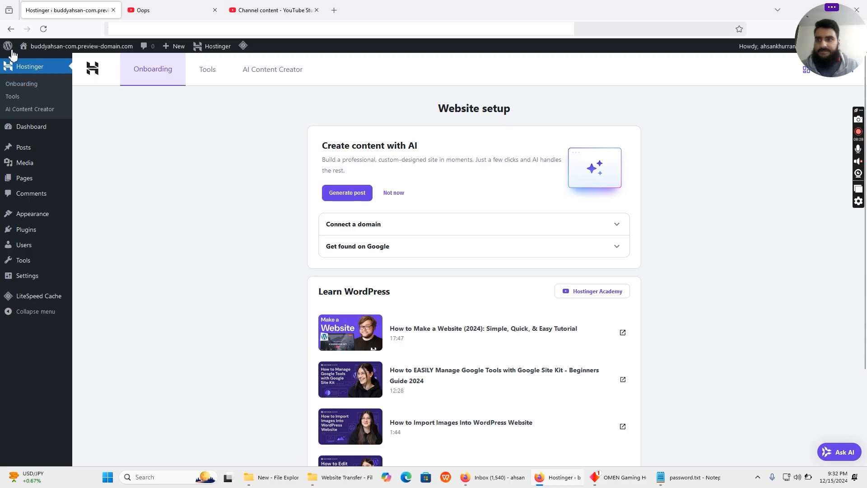
Leave the WordPress admin area and open the list of websites in the Hostinger account.
left_click(14, 29)
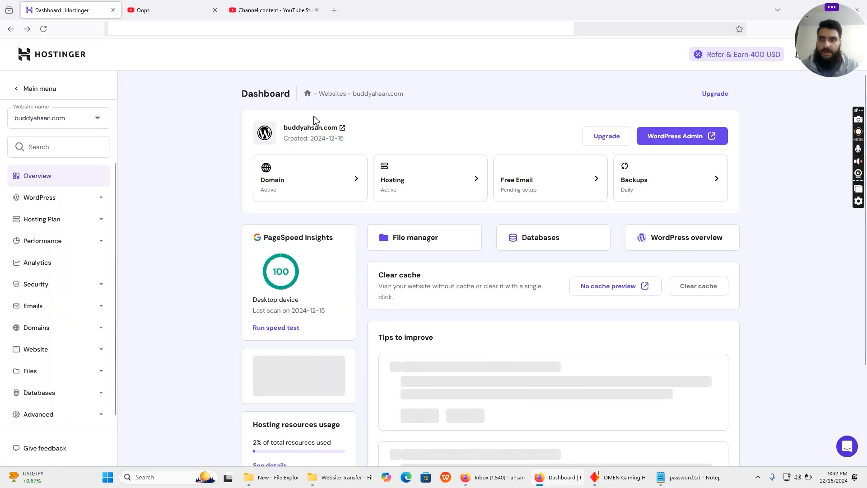
left_click(31, 89)
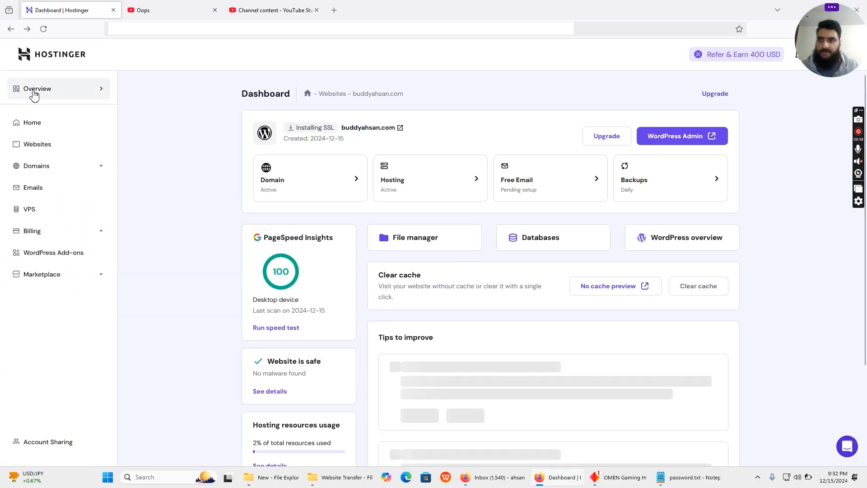
left_click(35, 59)
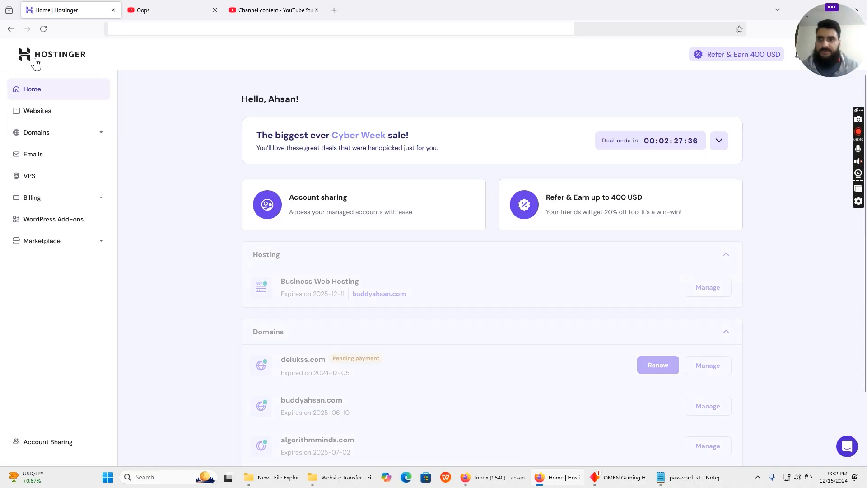
left_click(70, 119)
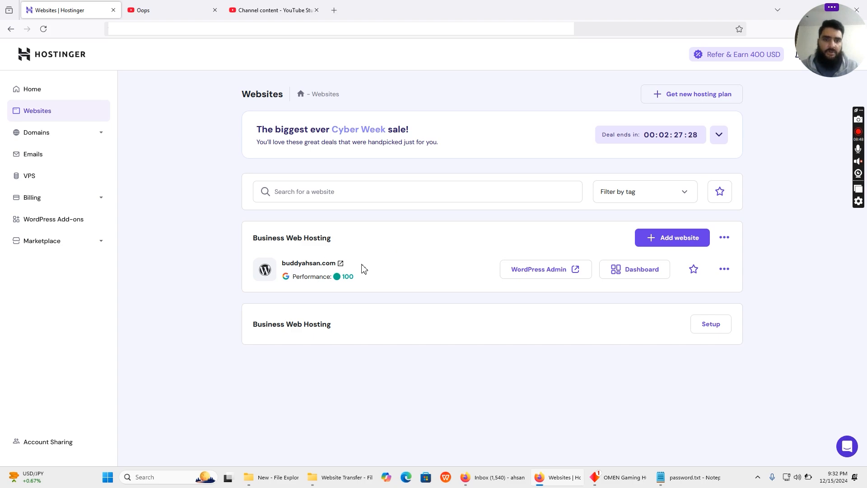
From the buddyahsan.com dashboard, open File Manager with access to all files of Business Web Hosting.
left_click(653, 277)
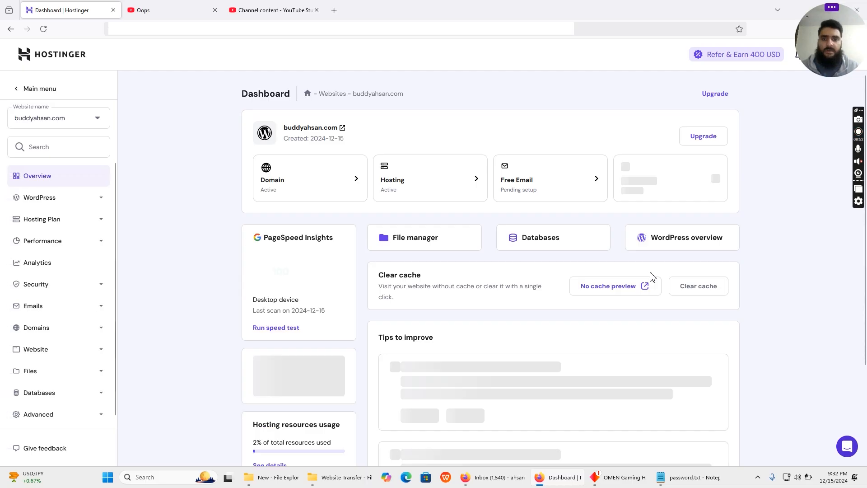
left_click(83, 369)
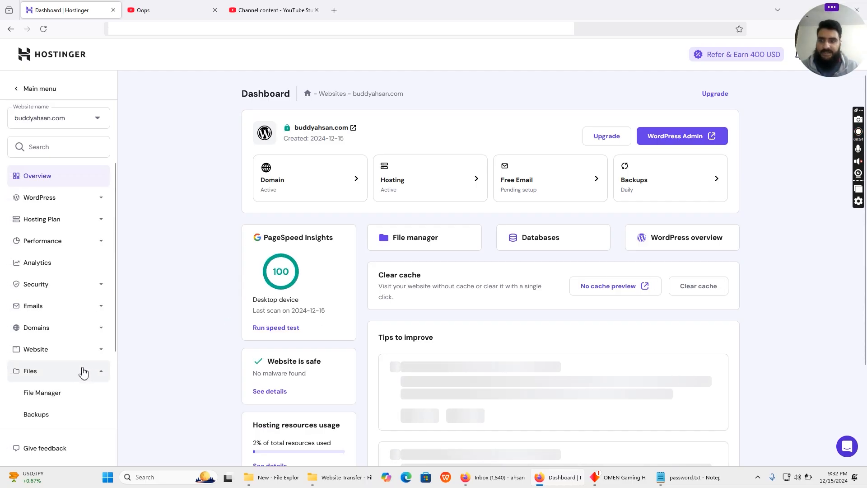
left_click(75, 396)
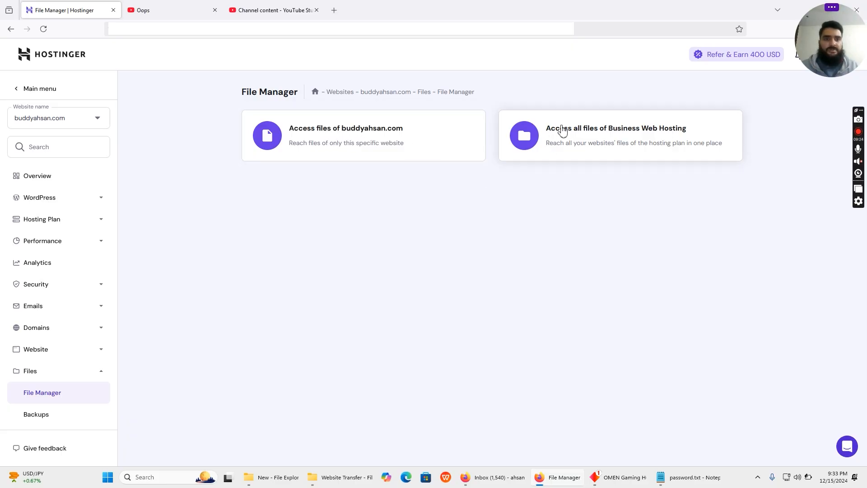
left_click(578, 143)
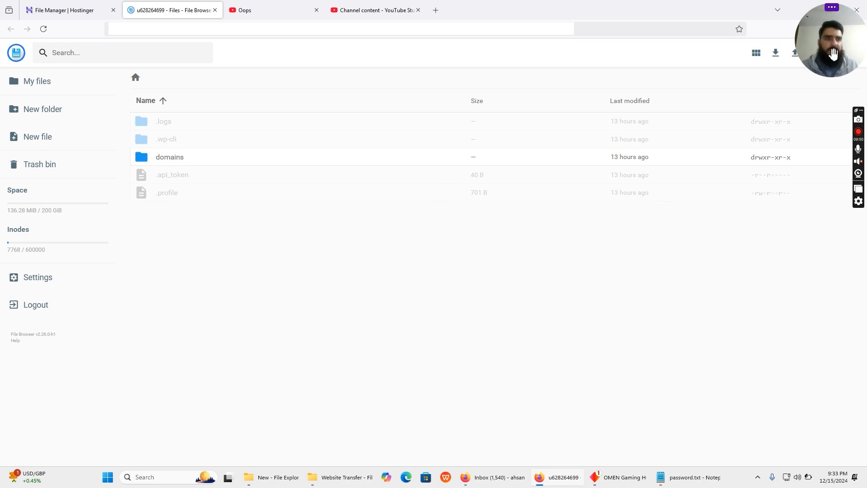
left_click_drag(825, 41, 682, 40)
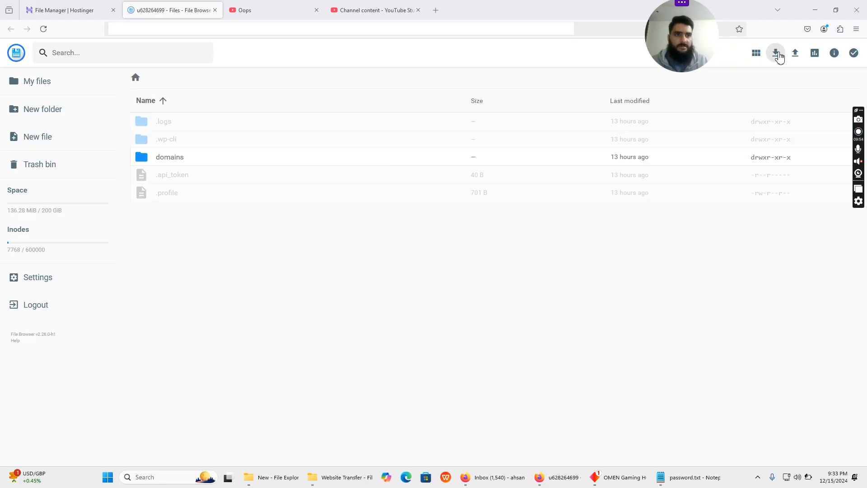
Choose the compressed .tar backup archive in the desktop's Website Transfer folder as the file to upload.
left_click(795, 53)
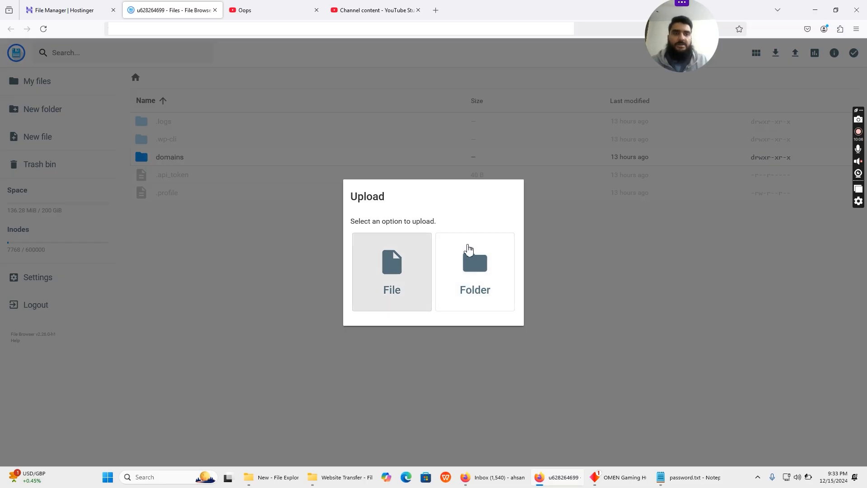
left_click(549, 276)
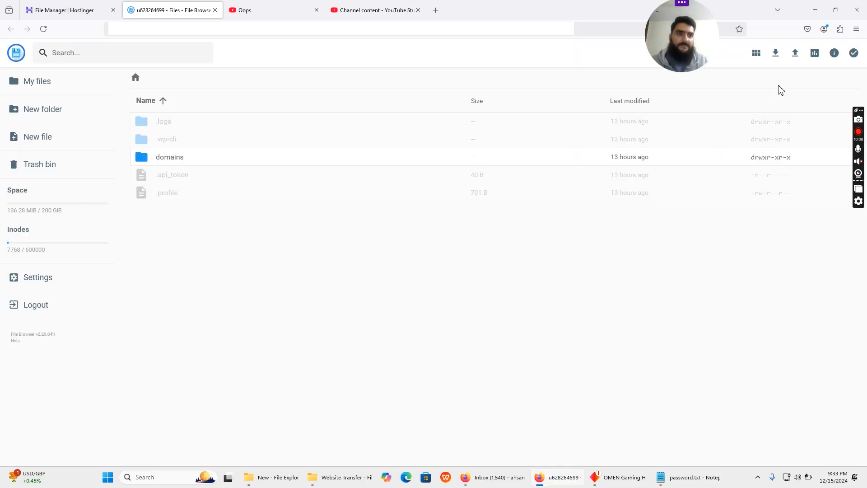
left_click(795, 53)
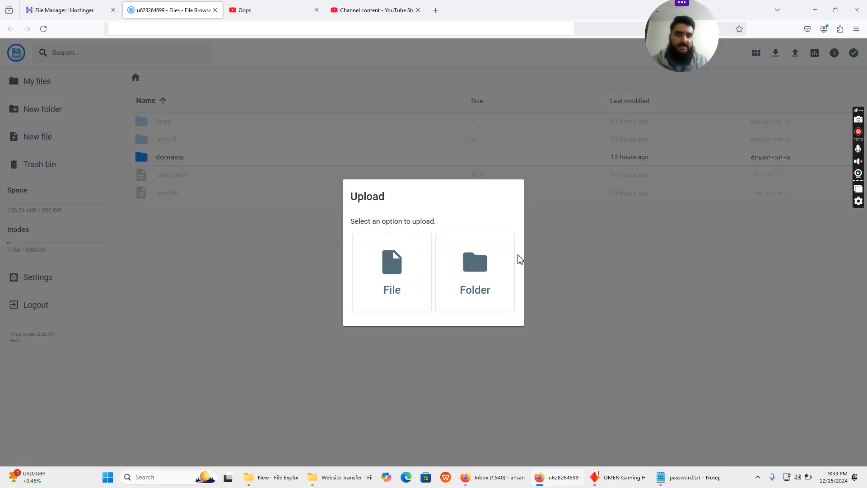
left_click(400, 269)
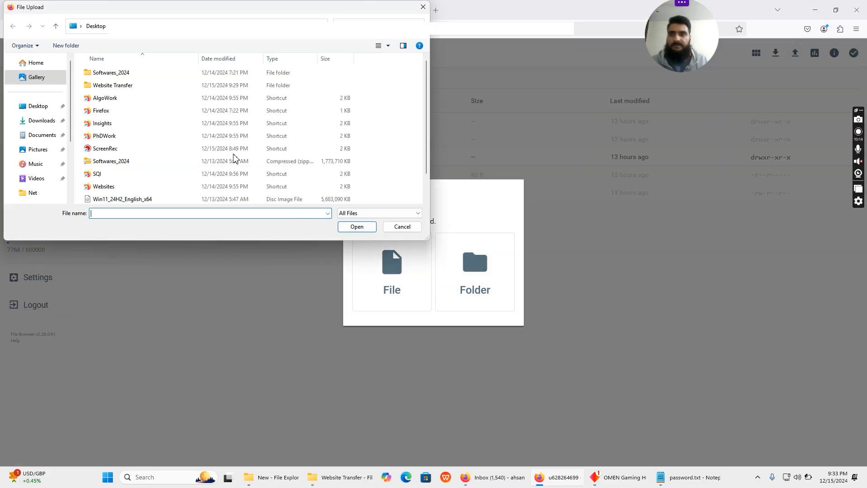
left_click(124, 88)
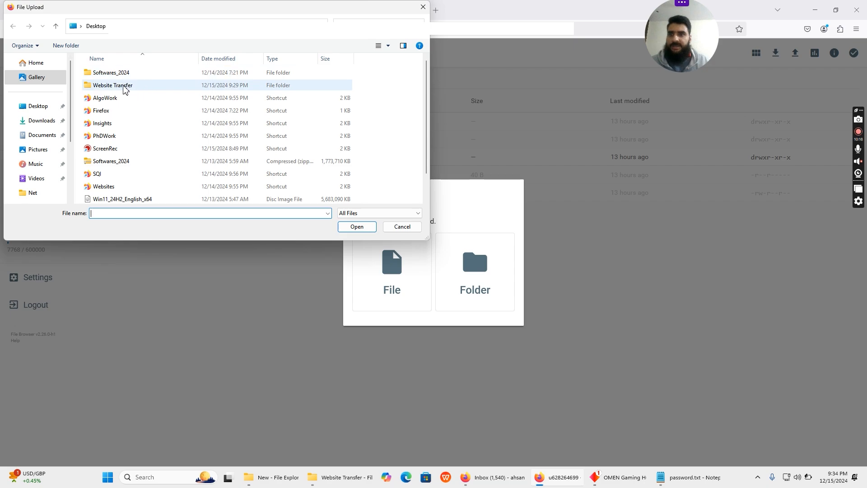
double_click(124, 87)
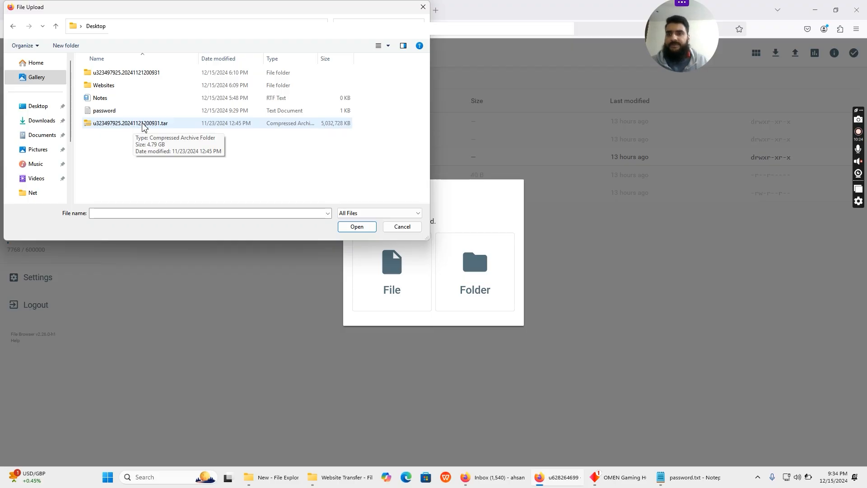
double_click(142, 124)
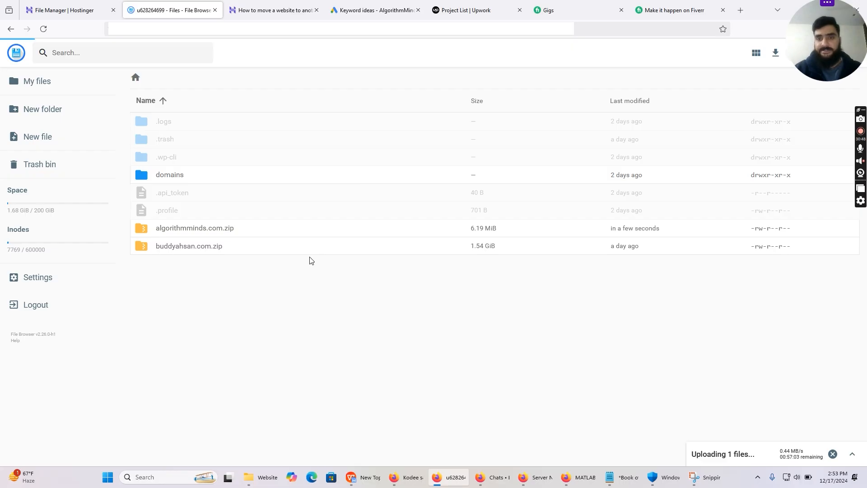
Switch to File Explorer and open the domains folder inside the extracted backup folder in Website Transfer.
left_click(254, 478)
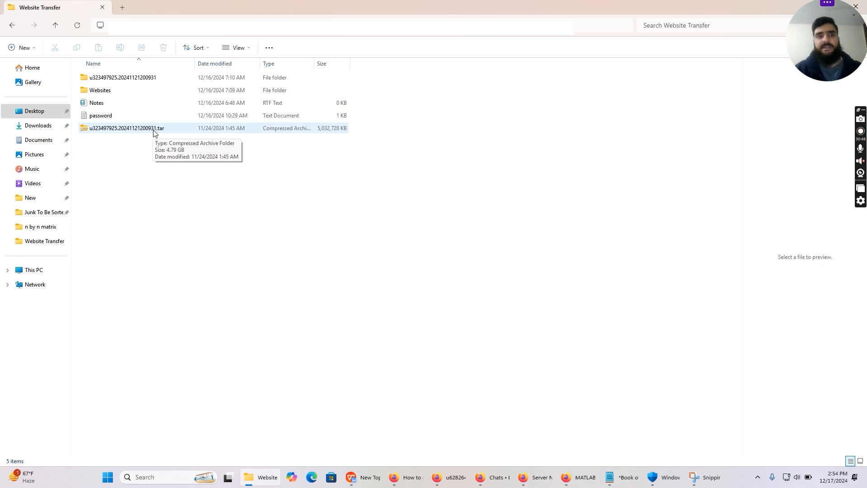
right_click(151, 83)
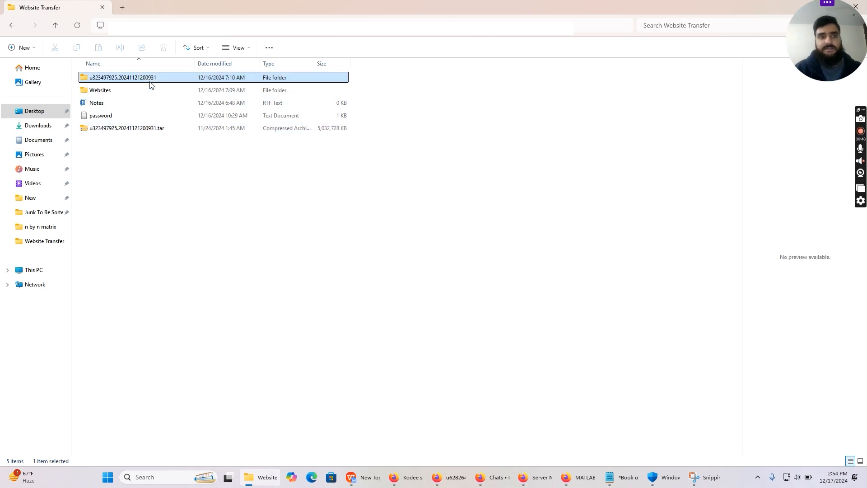
double_click(137, 80)
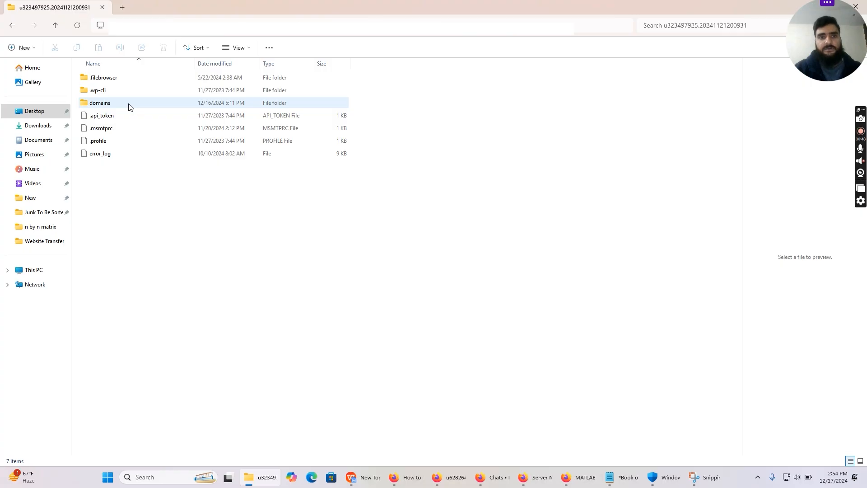
double_click(129, 107)
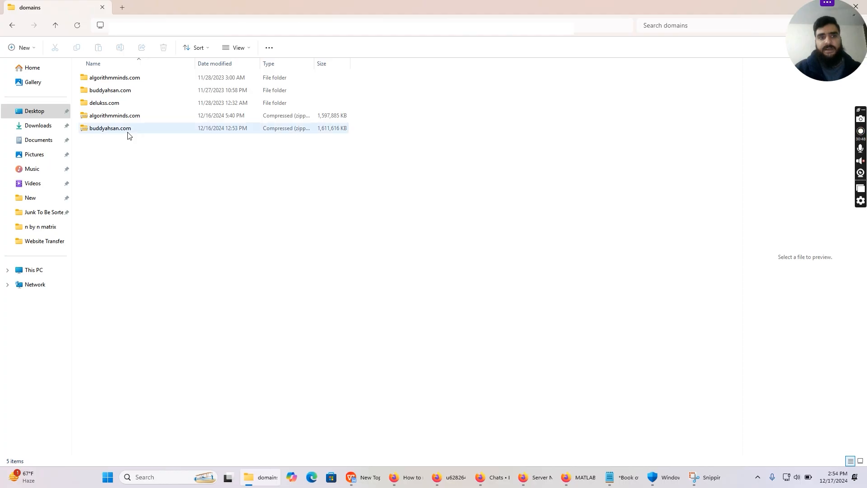
left_click(120, 90)
right_click(119, 91)
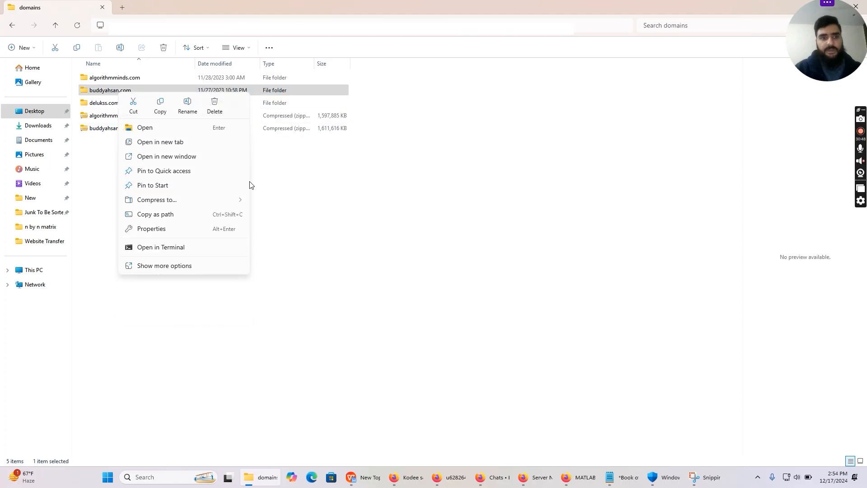
mouse_move(231, 204)
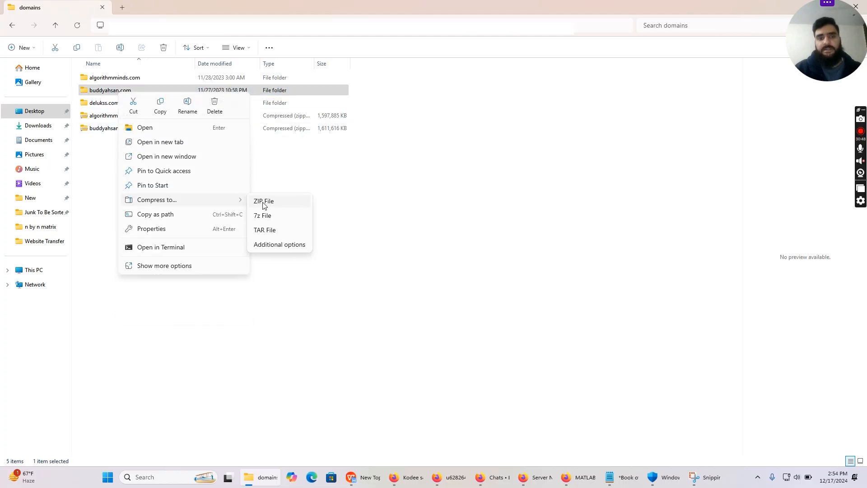
left_click(389, 199)
left_click(389, 199)
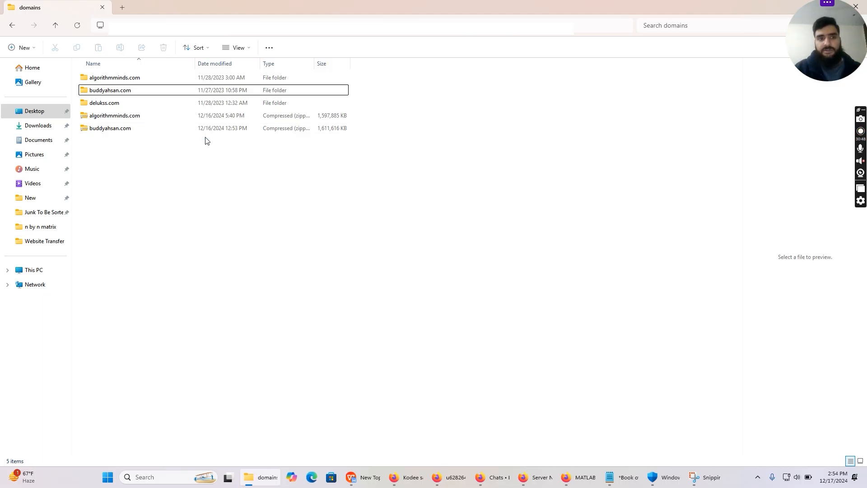
Return to the browser's file manager and extract buddyahsan.com.zip into a new folder named Backup_buddyahsan in the root files directory.
left_click(435, 470)
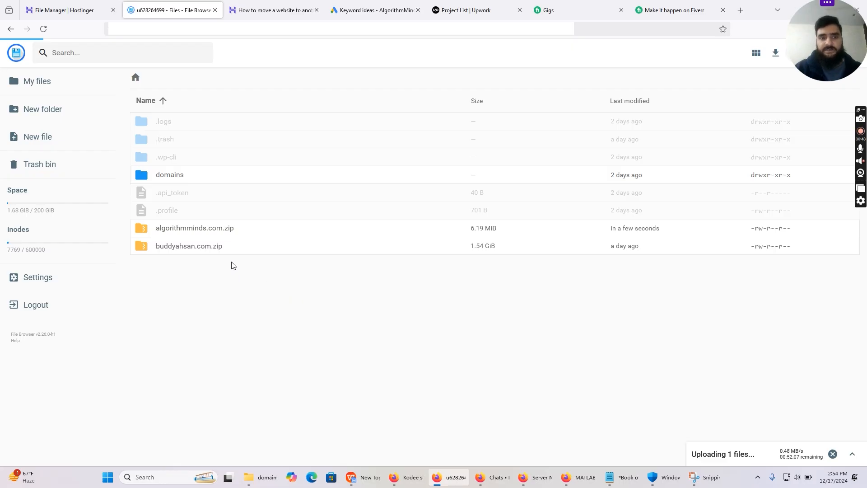
right_click(193, 252)
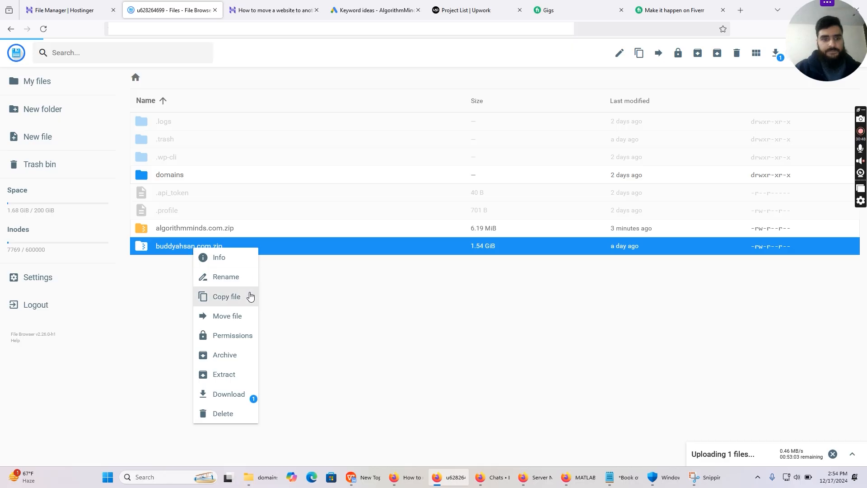
left_click(233, 375)
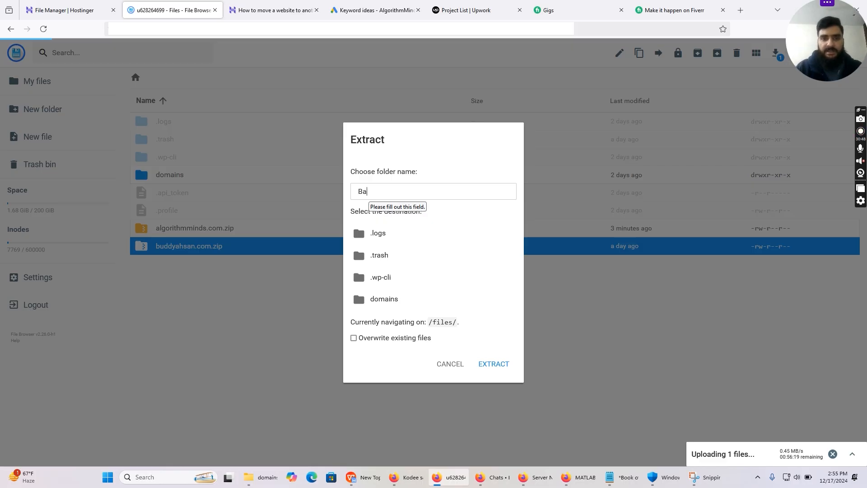
type("Back")
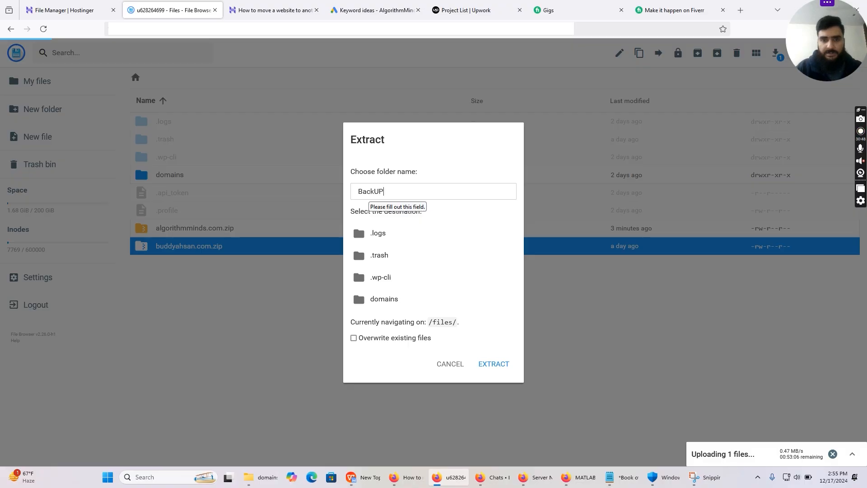
type("up_b")
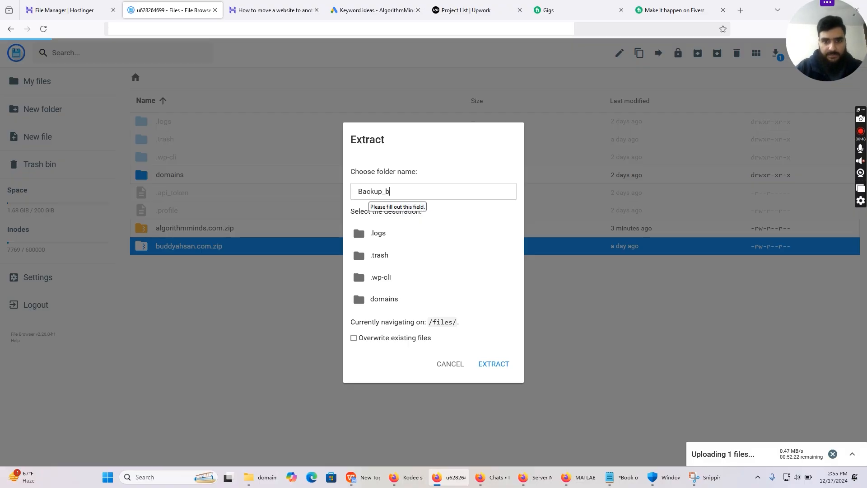
type("uddyah")
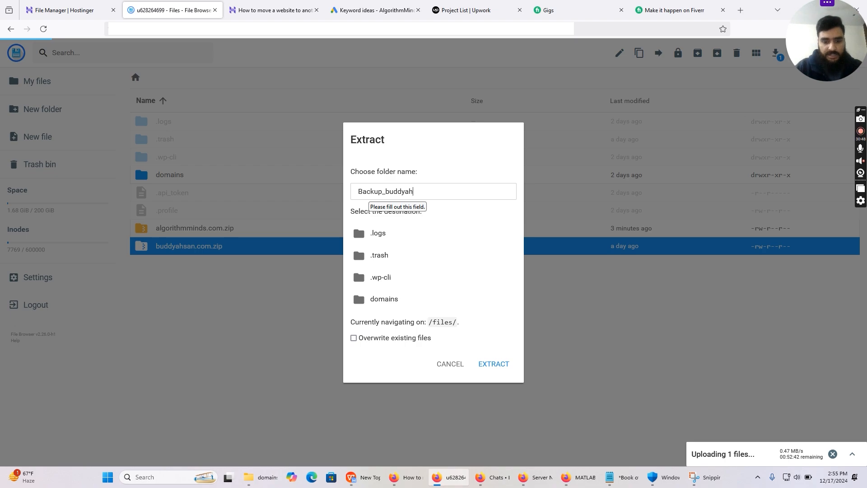
type("san")
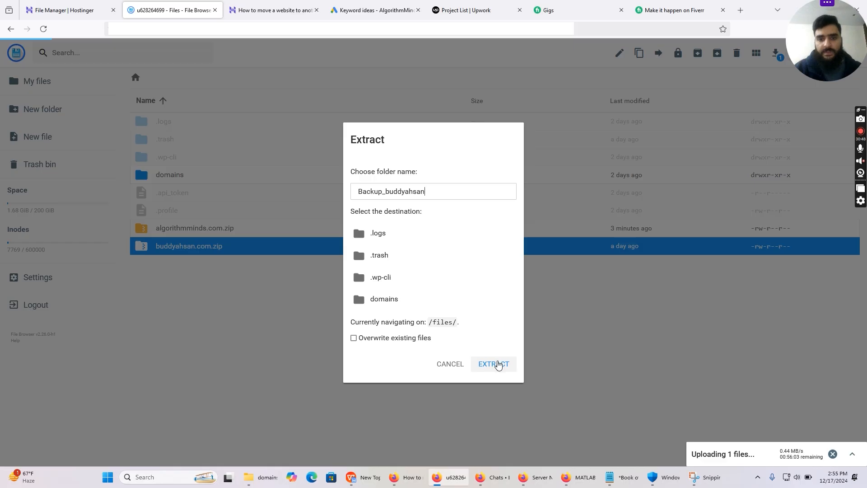
left_click(497, 364)
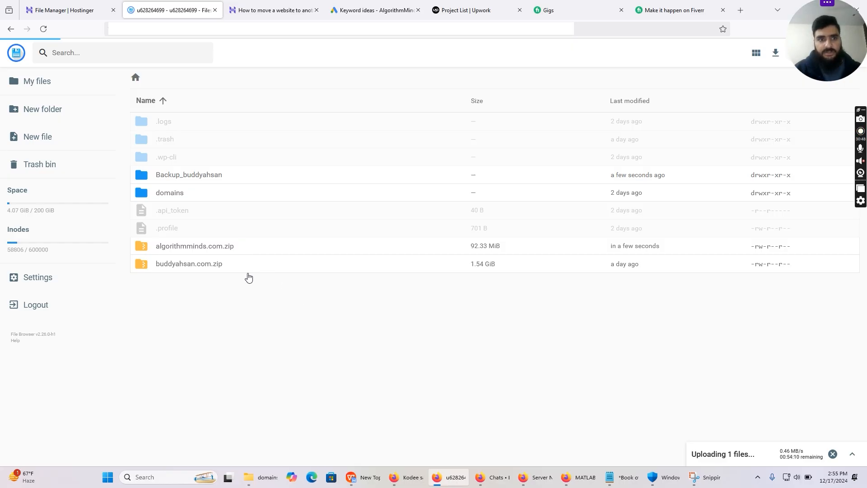
Open the public_html folder under Backup_buddyahsan/buddyahsan.com and look through its contents.
double_click(209, 176)
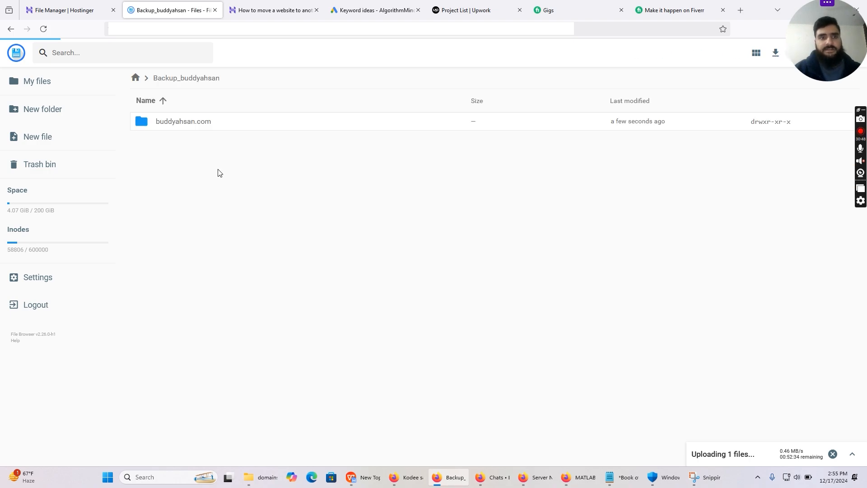
double_click(194, 130)
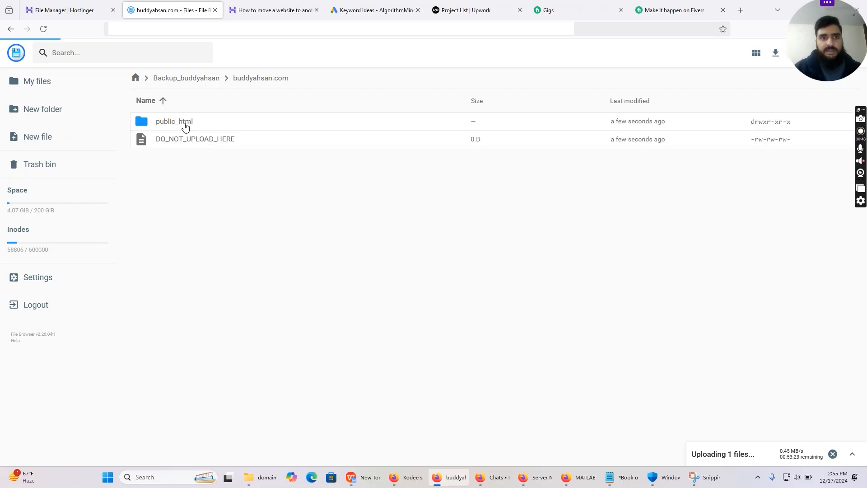
double_click(185, 126)
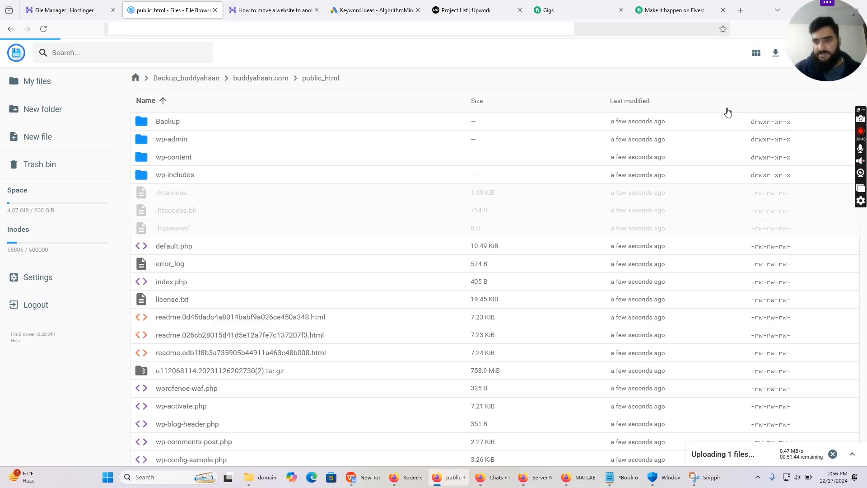
left_click_drag(836, 35, 837, 401)
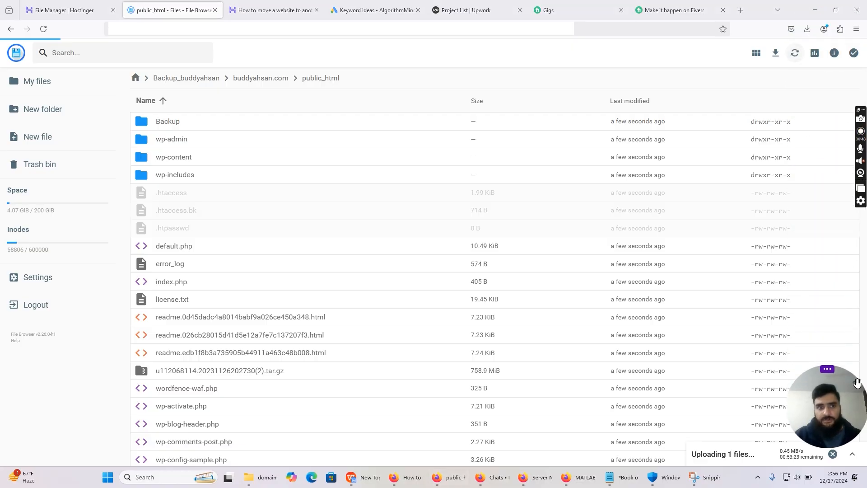
scroll(322, 162, "down", 2)
scroll(322, 162, "down", 2)
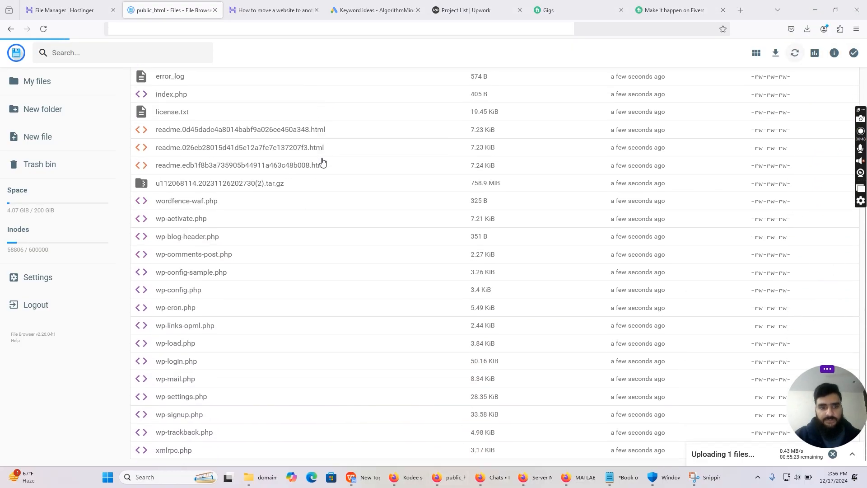
scroll(325, 165, "up", 5)
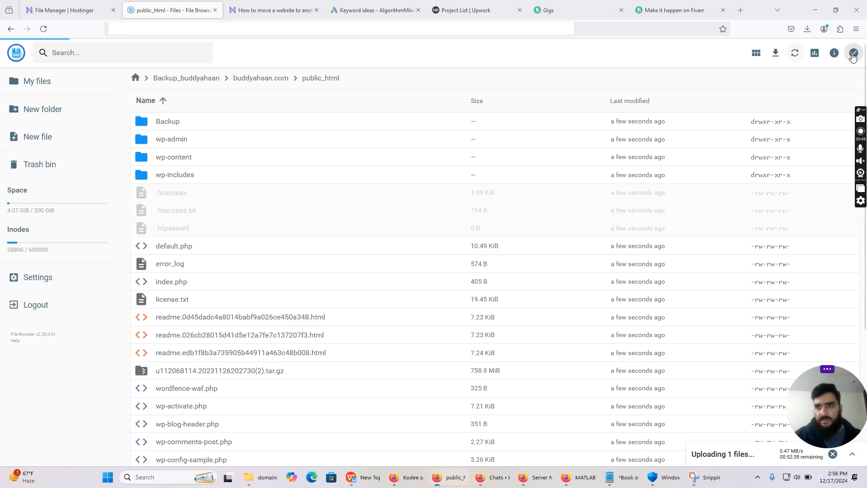
Enable multiple selection and select every folder and file in the extracted public_html, from Backup through wp-trackback.php.
left_click(852, 54)
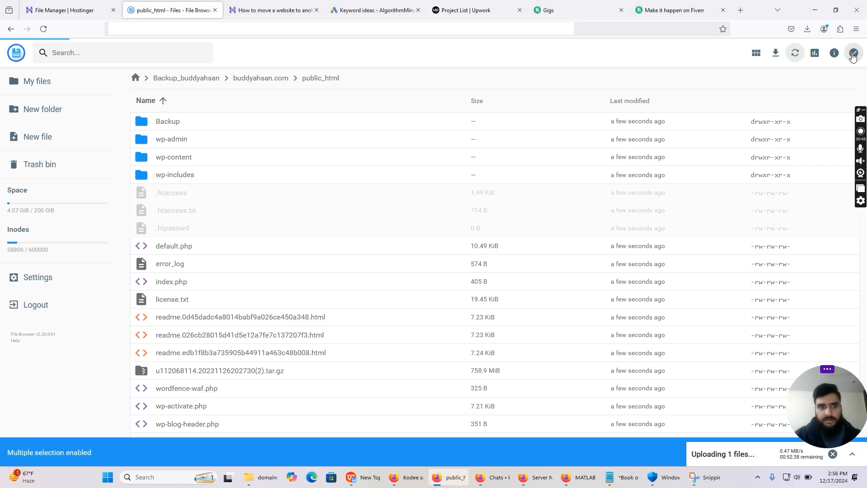
left_click(222, 121)
left_click(222, 143)
left_click(221, 161)
left_click(221, 176)
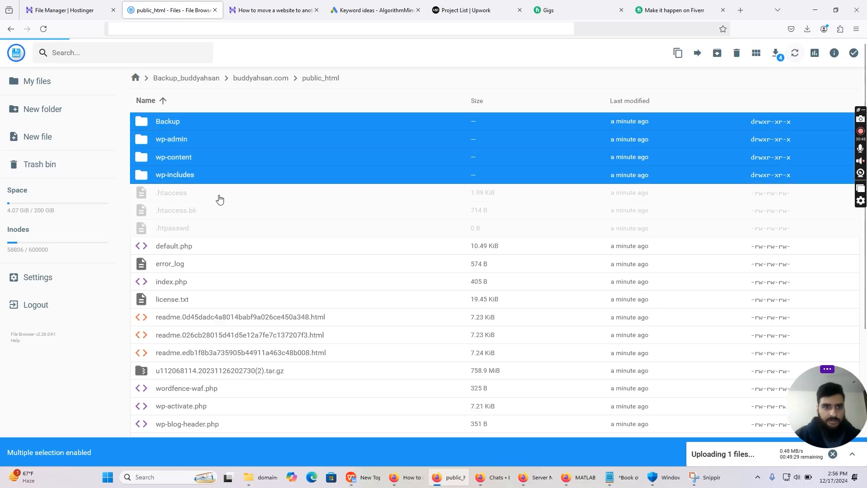
left_click(221, 194)
left_click(220, 210)
left_click(220, 231)
left_click(216, 247)
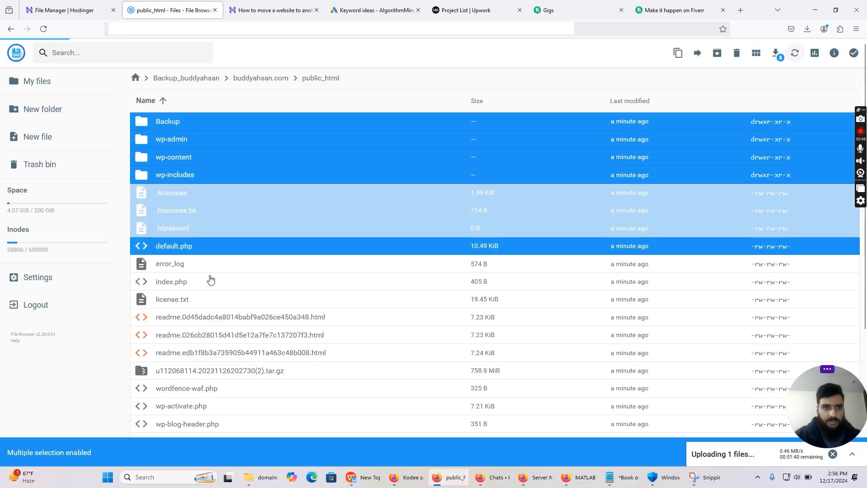
left_click(212, 265)
left_click(213, 283)
left_click(218, 319)
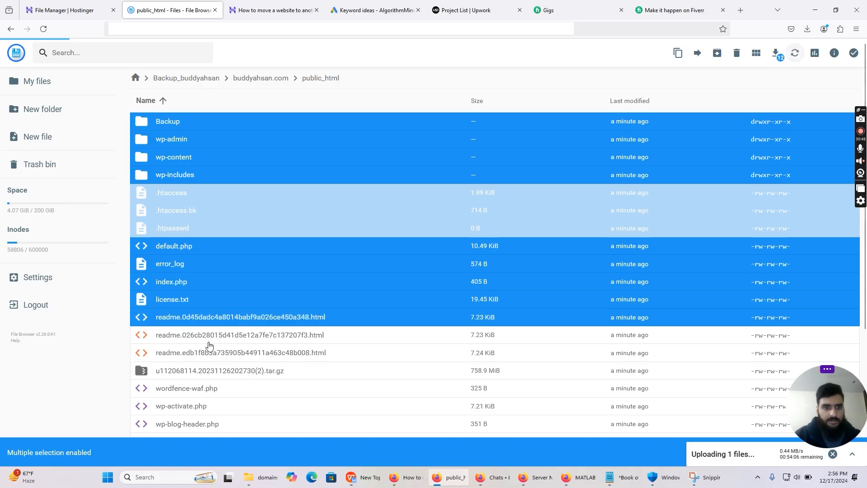
left_click(206, 338)
left_click(205, 354)
left_click(206, 371)
scroll(313, 320, "down", 4)
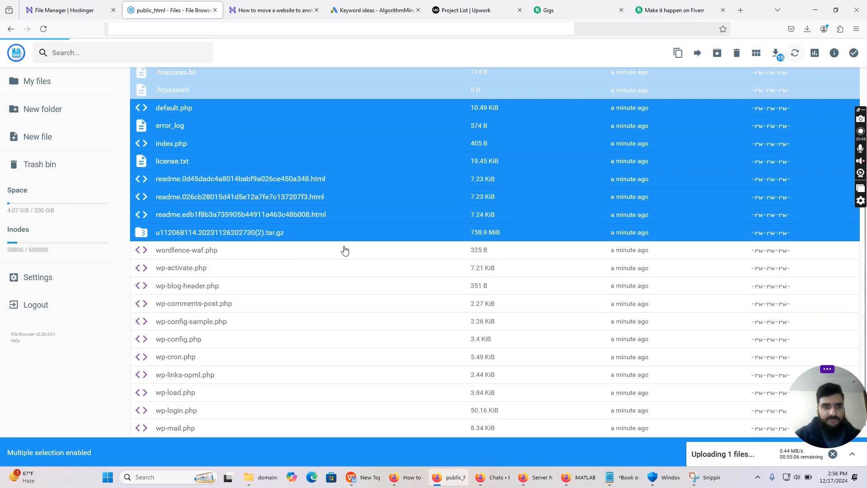
left_click(215, 206)
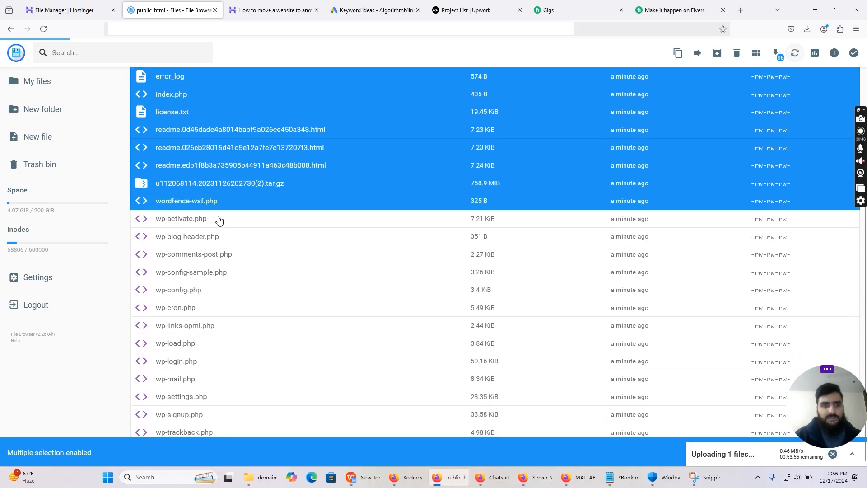
left_click(219, 219)
left_click(221, 239)
left_click(224, 254)
left_click(226, 277)
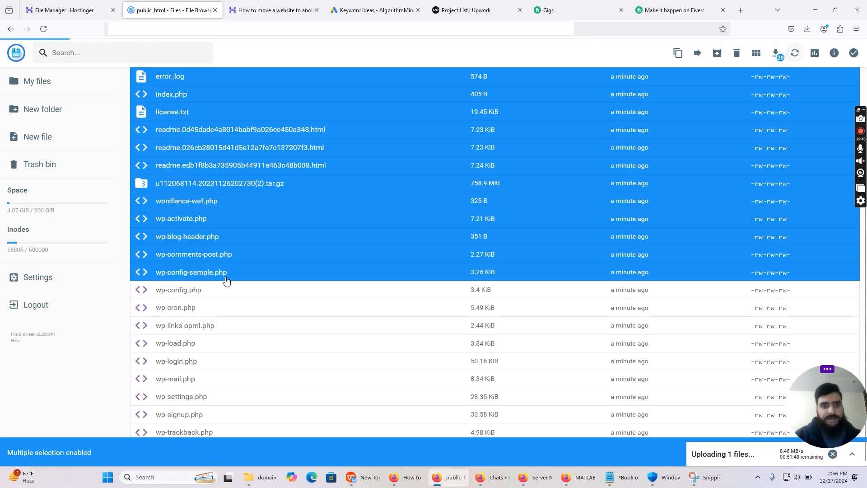
left_click(221, 301)
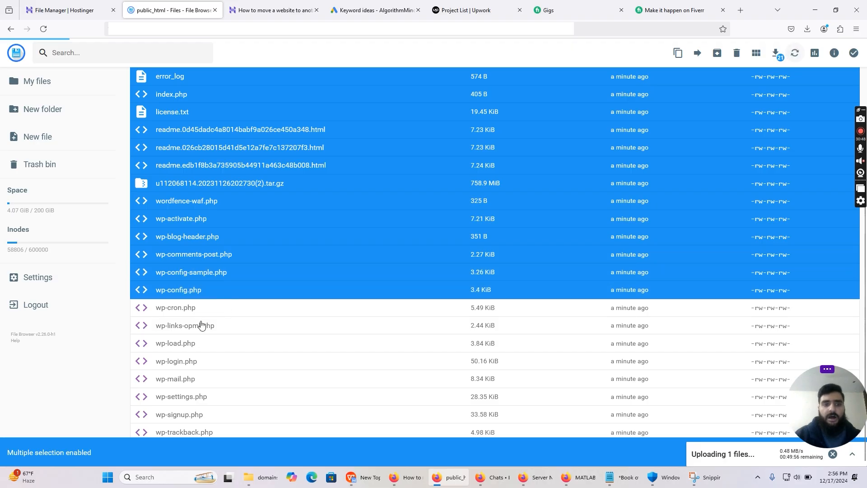
left_click(212, 313)
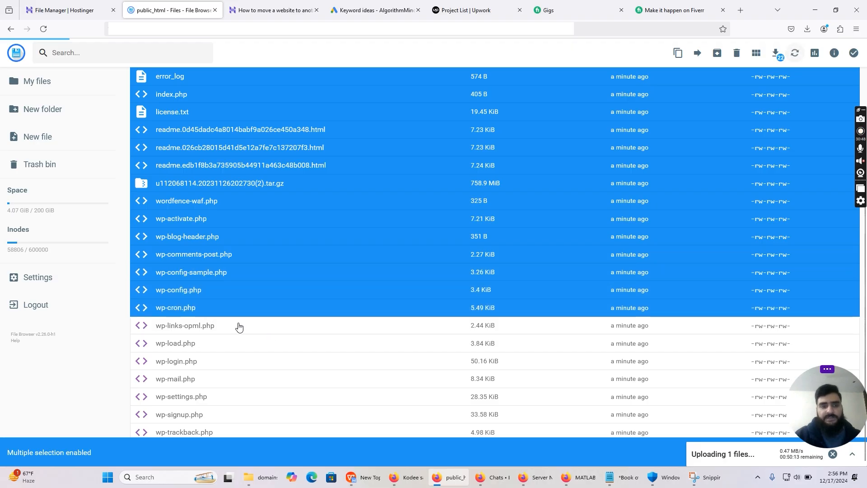
left_click(219, 332)
left_click(213, 346)
left_click(214, 360)
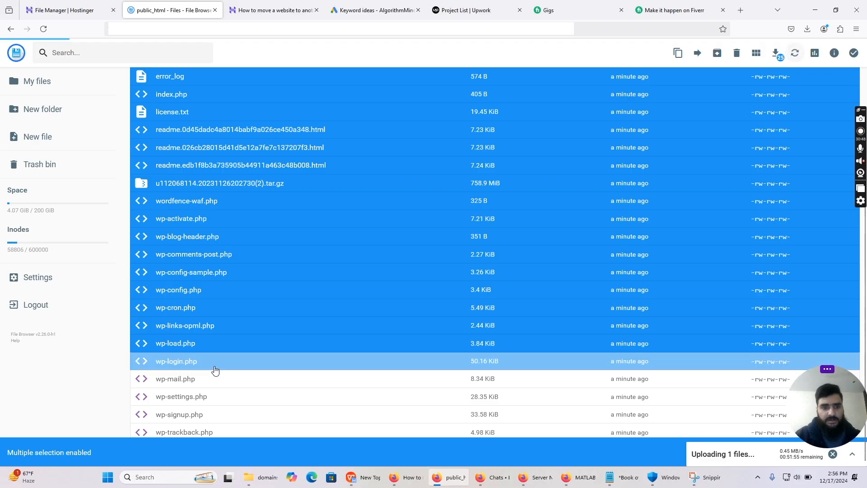
left_click(219, 380)
left_click(221, 399)
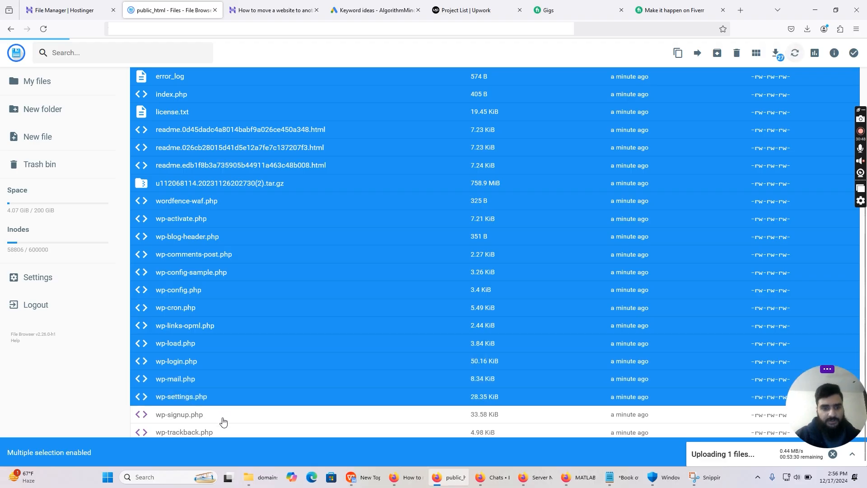
left_click(223, 417)
left_click(235, 432)
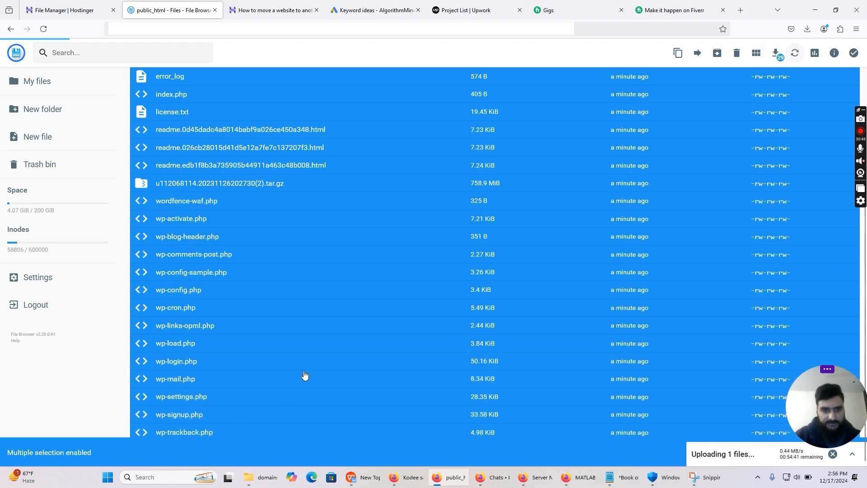
Move the selected items to /files/domains/buddyahsan.com/public_html/, replace the conflicting files, and look through the destination folder.
scroll(305, 374, "up", 5)
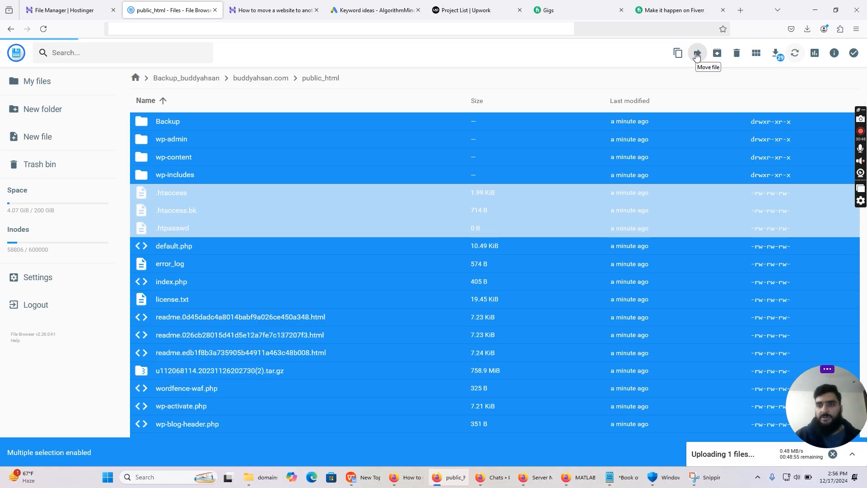
left_click(697, 54)
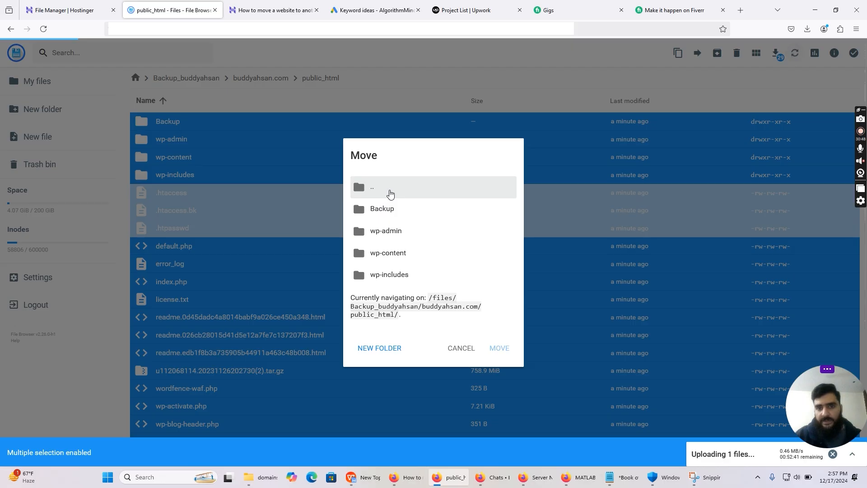
left_click(390, 195)
left_click(390, 194)
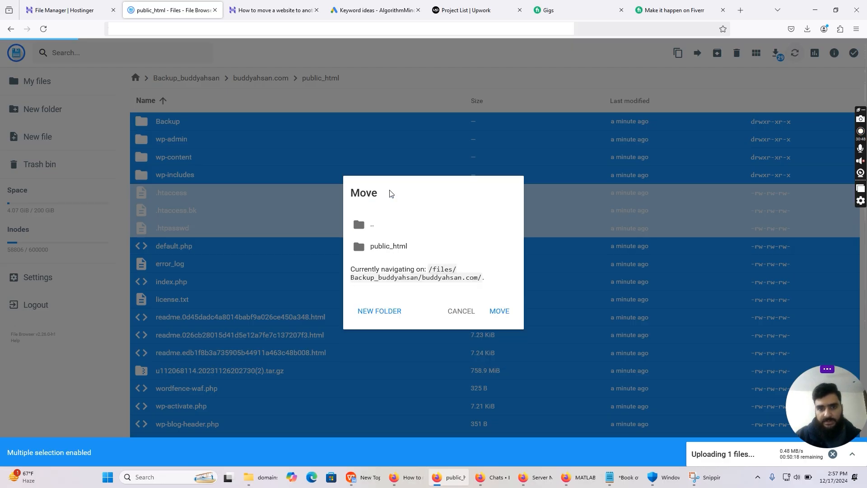
double_click(390, 227)
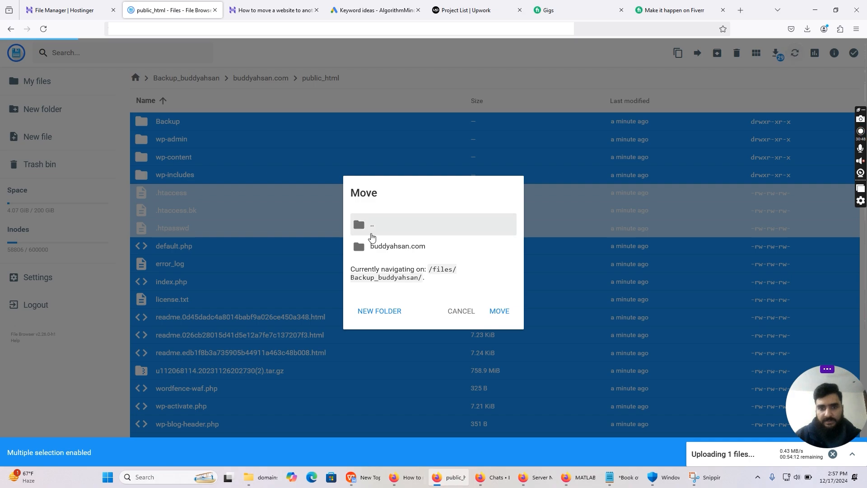
left_click(373, 235)
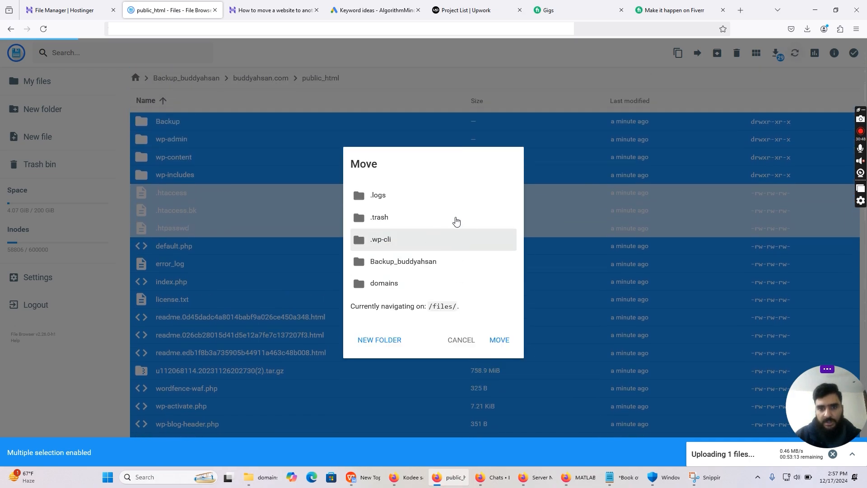
left_click(421, 270)
scroll(422, 253, "down", 2)
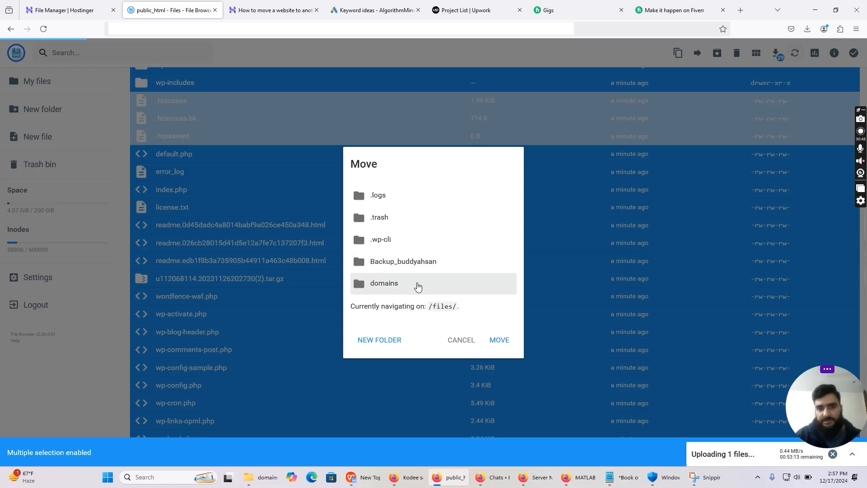
double_click(417, 283)
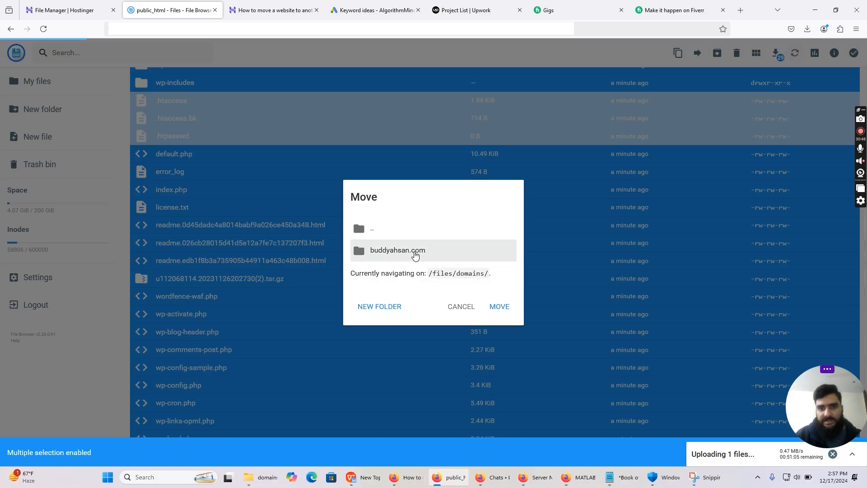
double_click(415, 253)
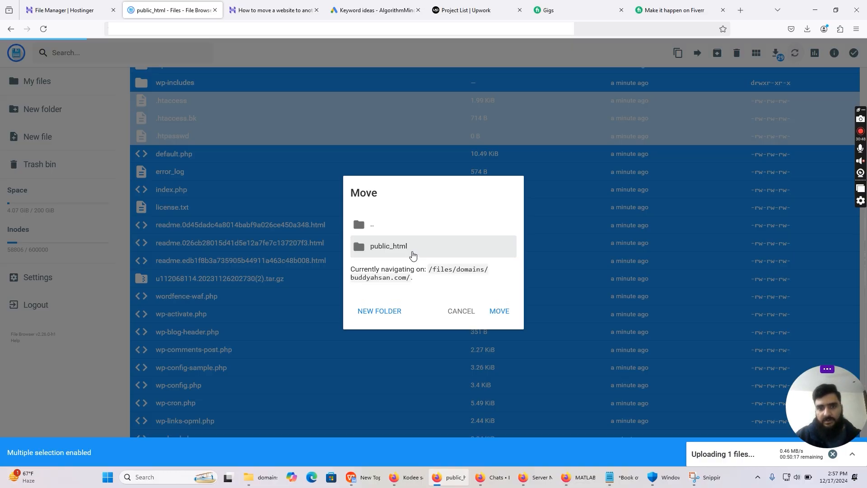
double_click(409, 249)
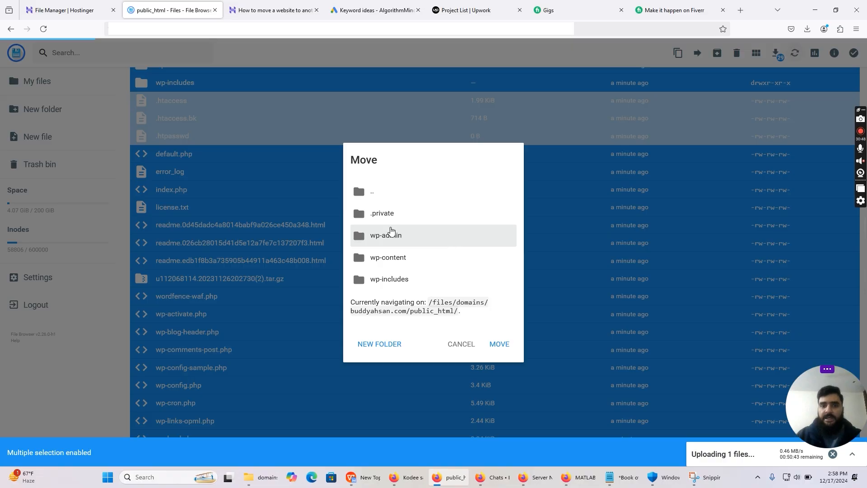
scroll(414, 239, "up", 1)
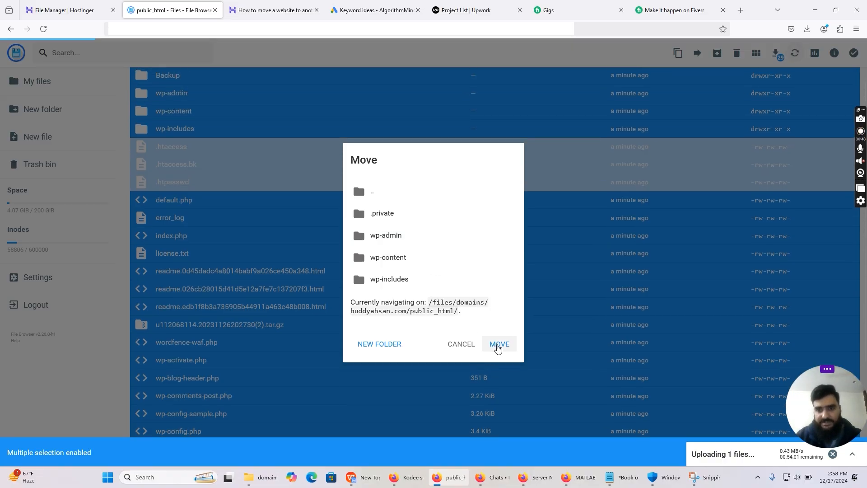
left_click(497, 344)
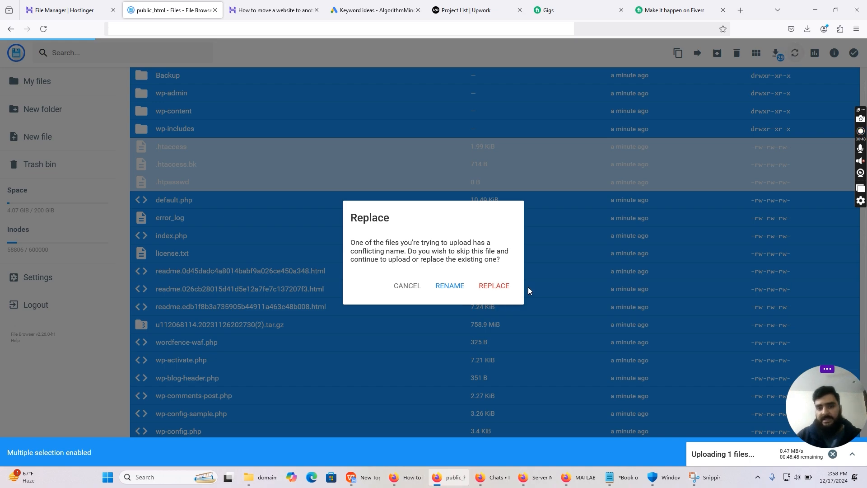
left_click(494, 286)
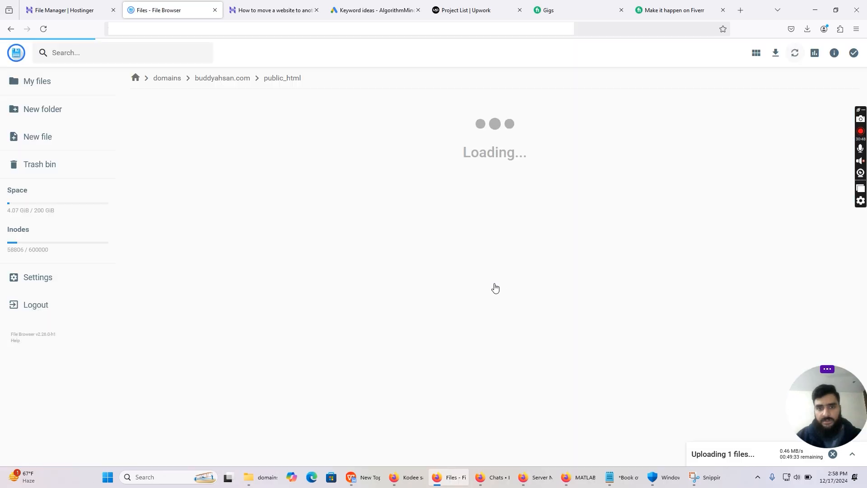
scroll(486, 286, "down", 5)
scroll(485, 286, "up", 3)
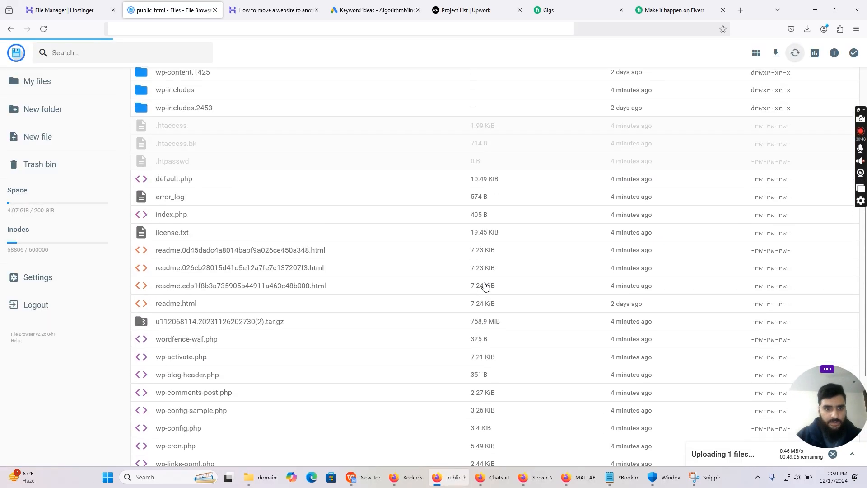
scroll(485, 286, "up", 3)
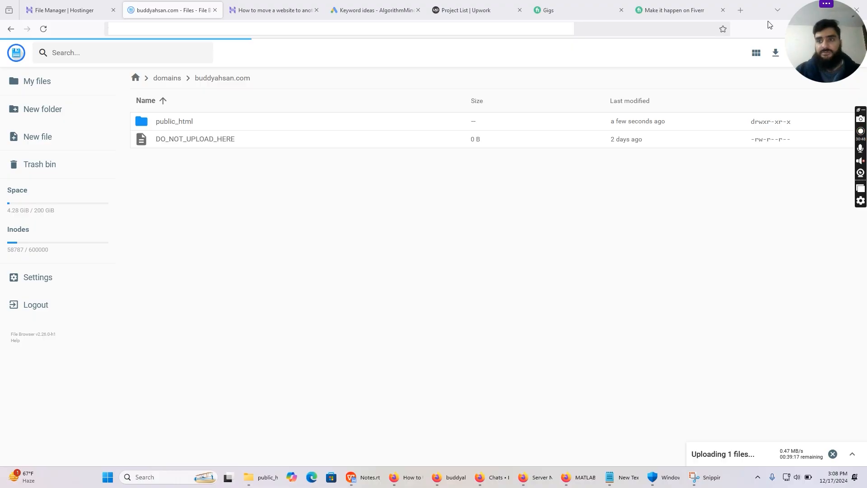
Switch to the Hostinger control panel and open the MySQL database management page for buddyahsan.com.
left_click(62, 10)
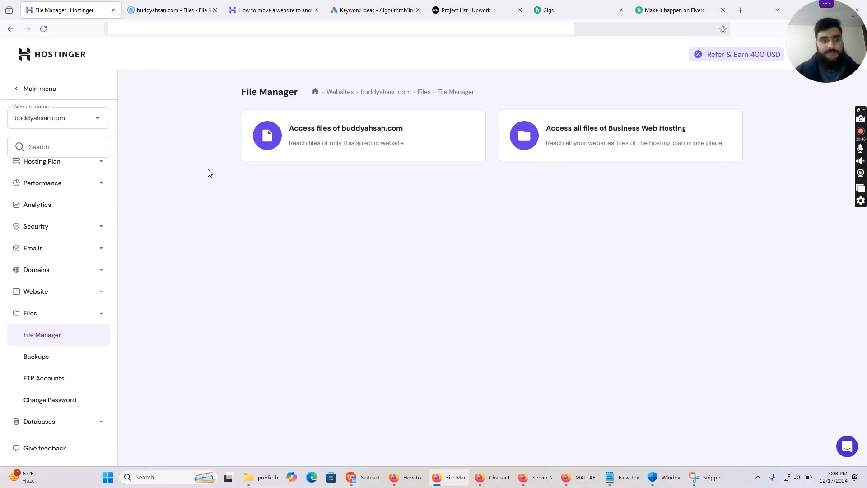
scroll(84, 349, "down", 1)
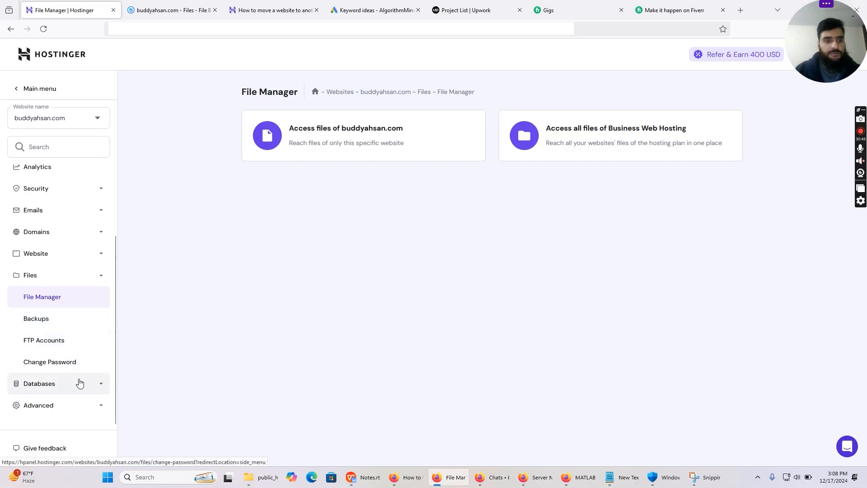
left_click(79, 383)
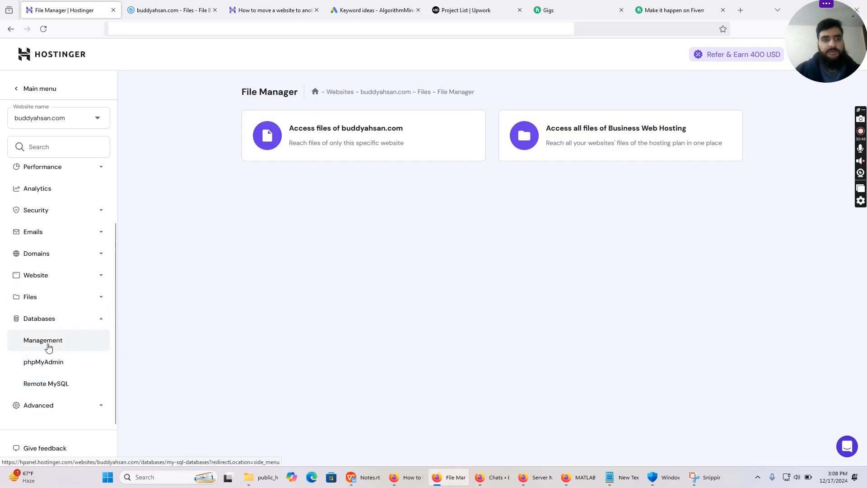
left_click(49, 347)
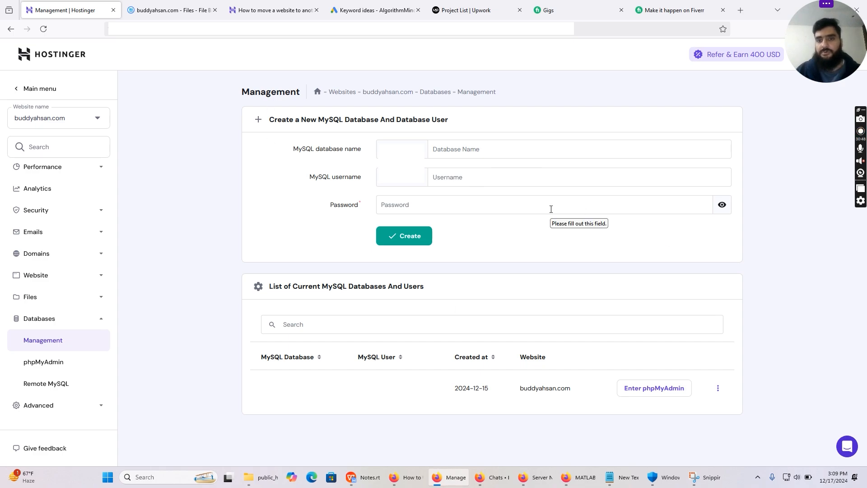
Switch to File Explorer and open domains/buddyahsan.com/public_html inside the extracted backup in the Website Transfer folder.
left_click(266, 477)
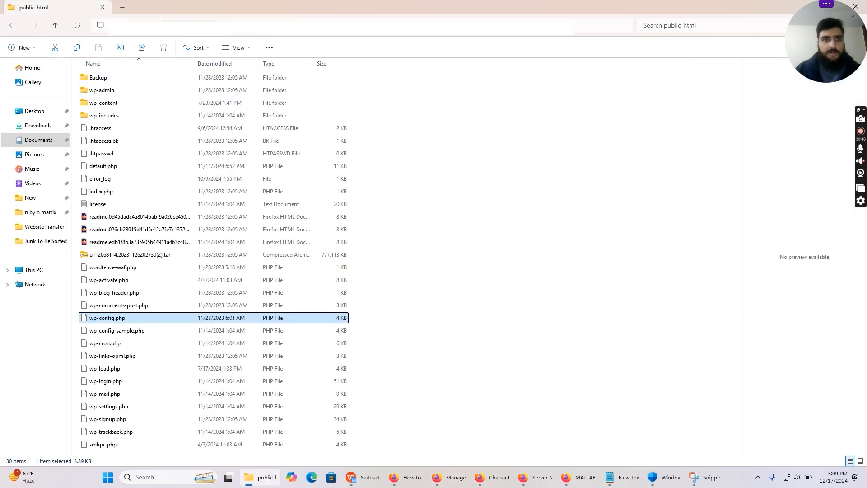
left_click(190, 26)
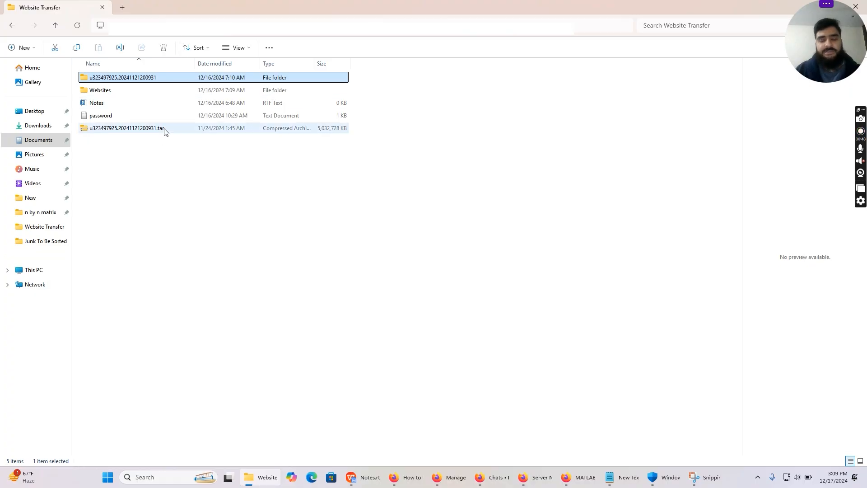
double_click(171, 80)
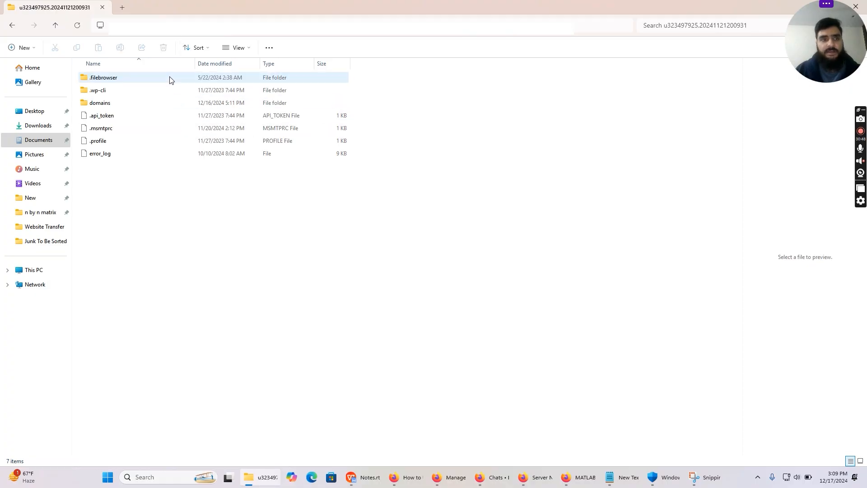
double_click(145, 103)
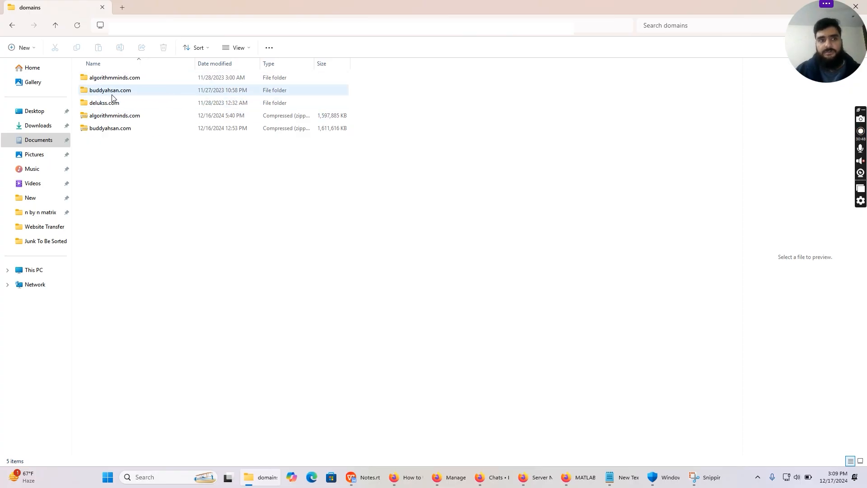
mouse_move(111, 98)
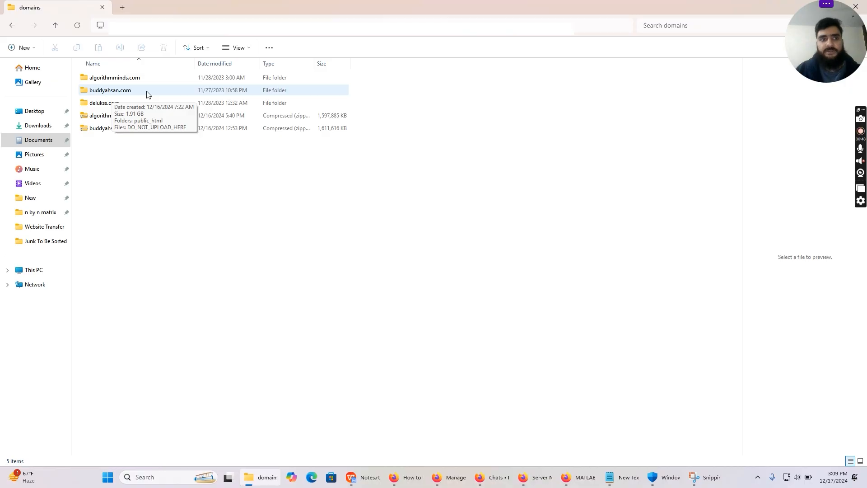
double_click(147, 93)
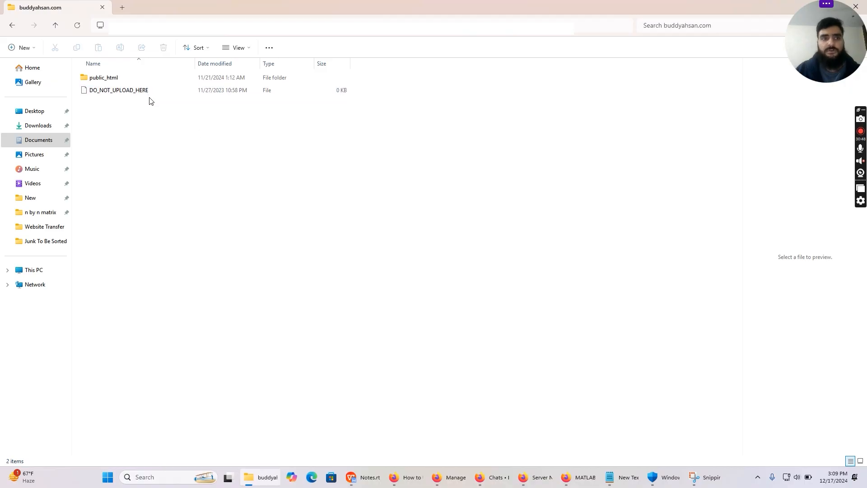
double_click(131, 80)
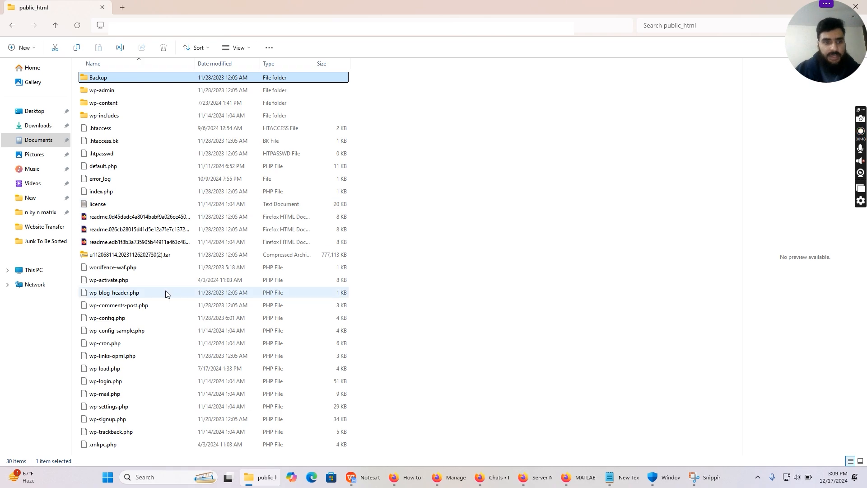
Open wp-config.php in Notepad and examine its DB_NAME and DB_USER definitions.
right_click(115, 322)
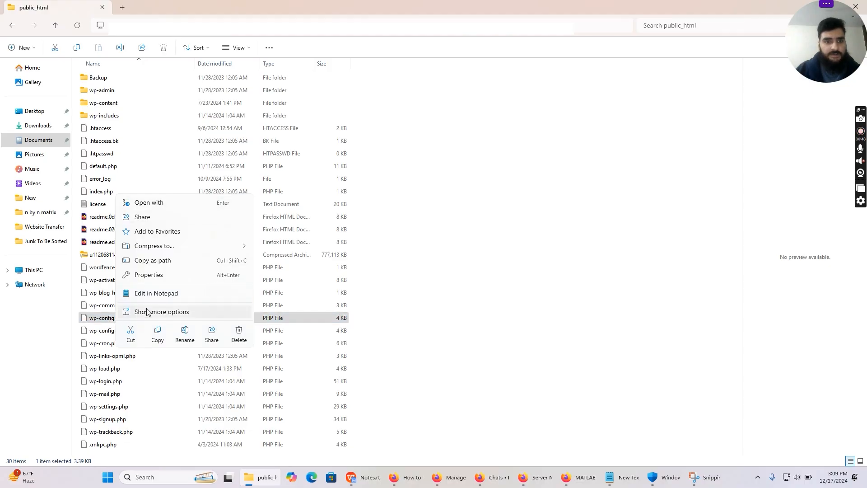
left_click(103, 320)
right_click(103, 319)
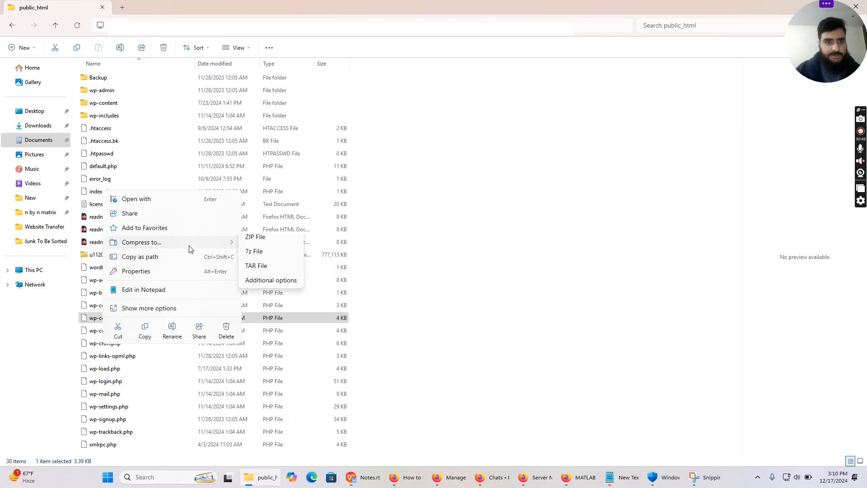
left_click(155, 290)
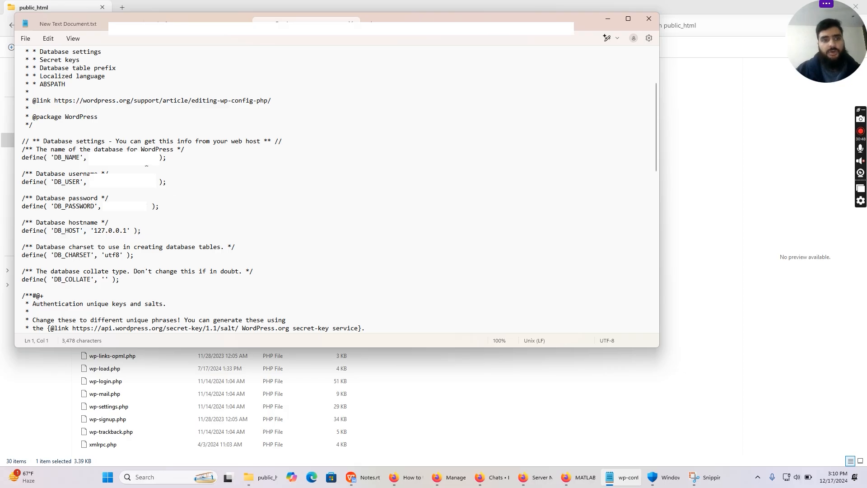
left_click_drag(152, 158, 142, 159)
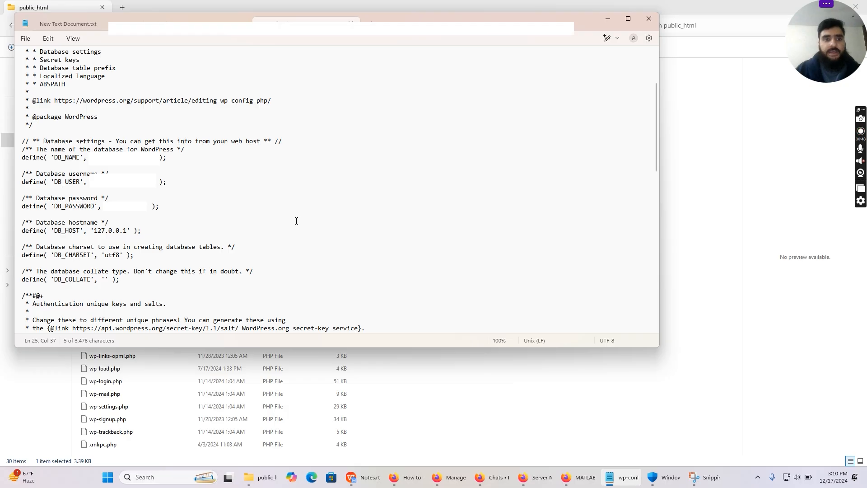
left_click_drag(137, 183, 95, 188)
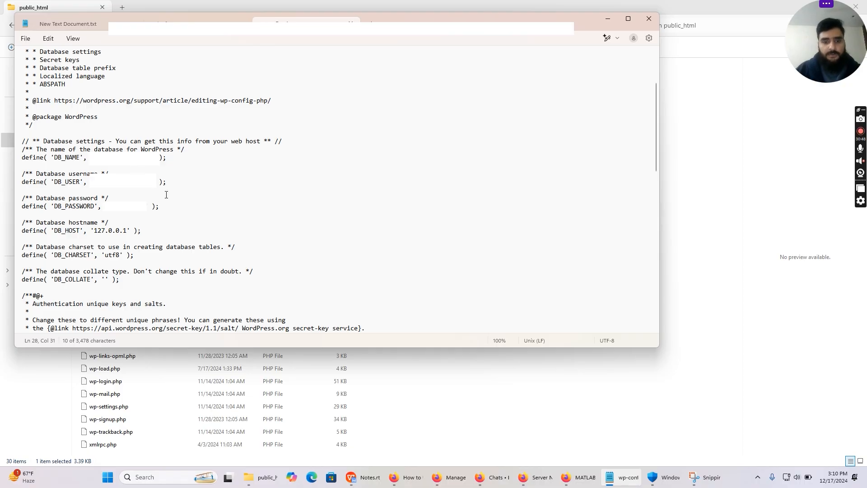
Copy the DB_NAME suffix yGqnD from wp-config.php into the new MySQL database name in Hostinger.
key("alt+Tab")
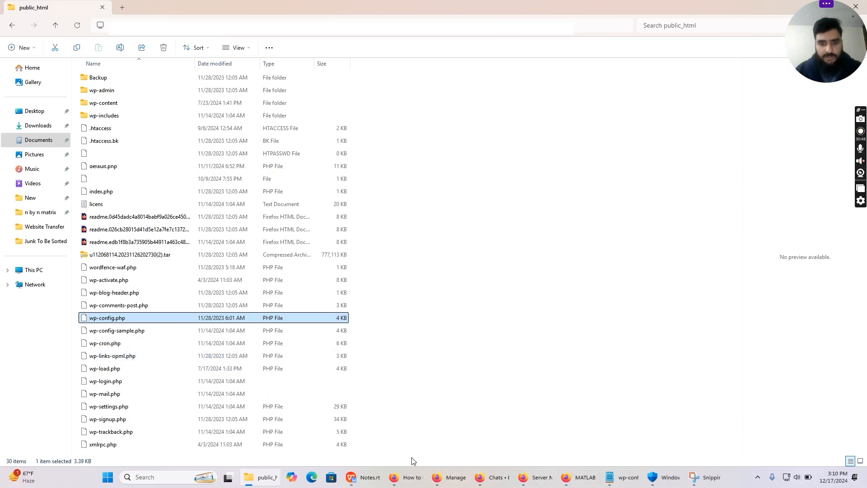
left_click(448, 478)
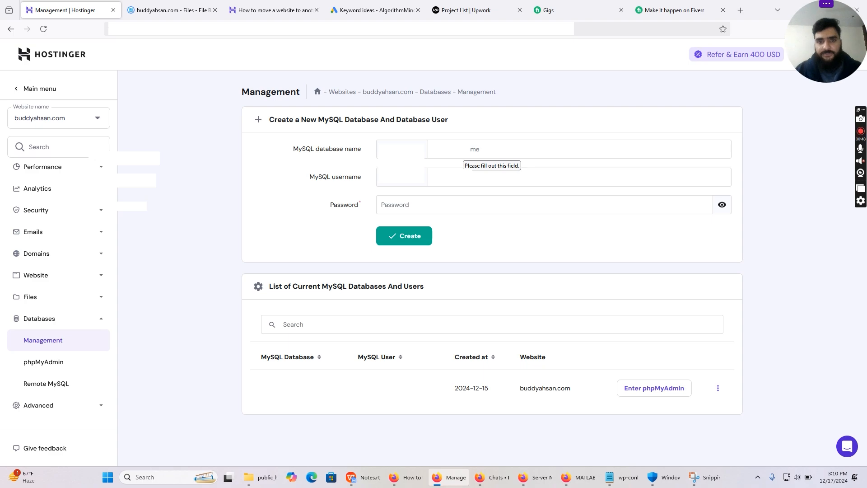
key("alt+Tab")
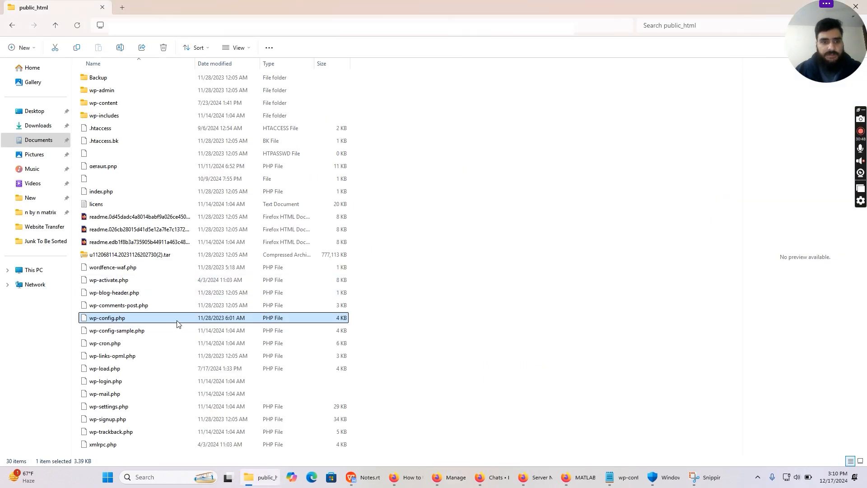
left_click(613, 478)
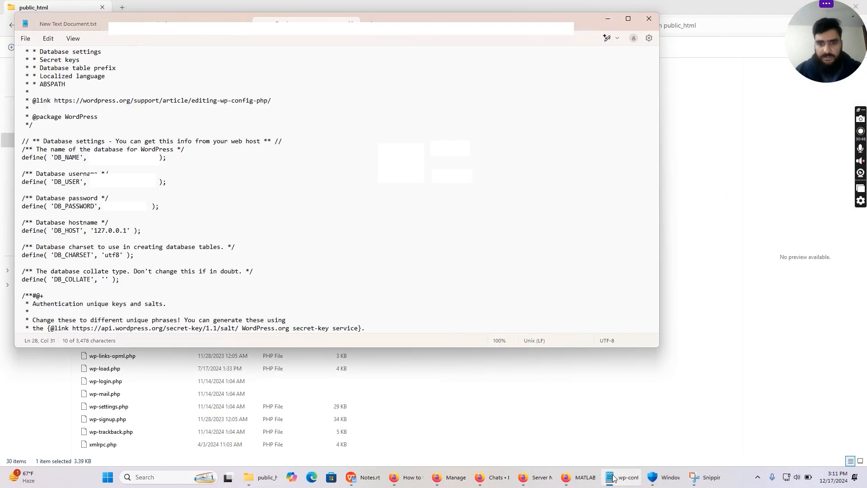
left_click(511, 362)
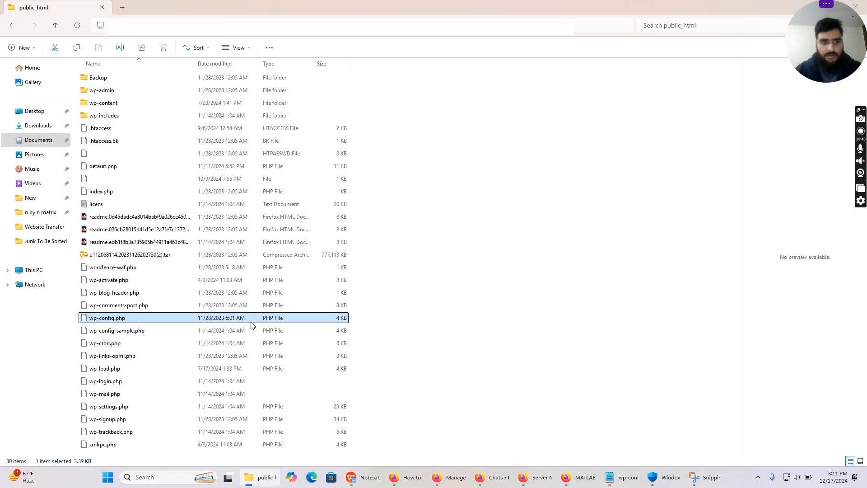
key("alt+Tab")
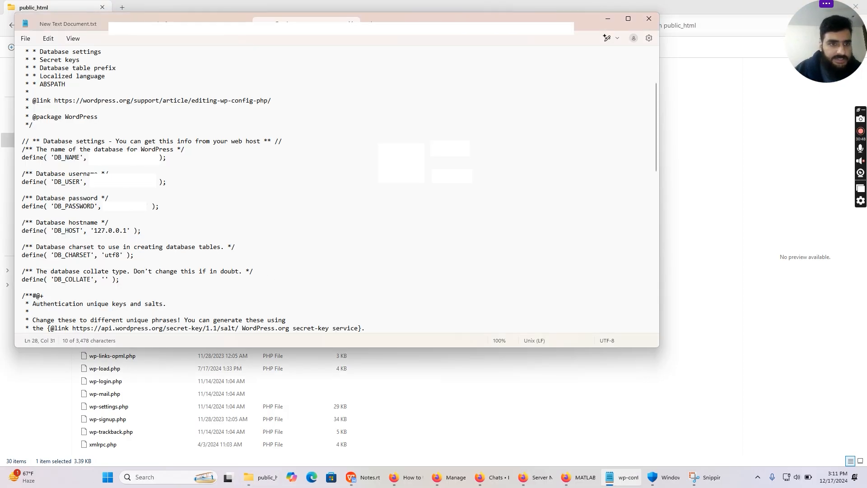
left_click_drag(134, 161, 147, 161)
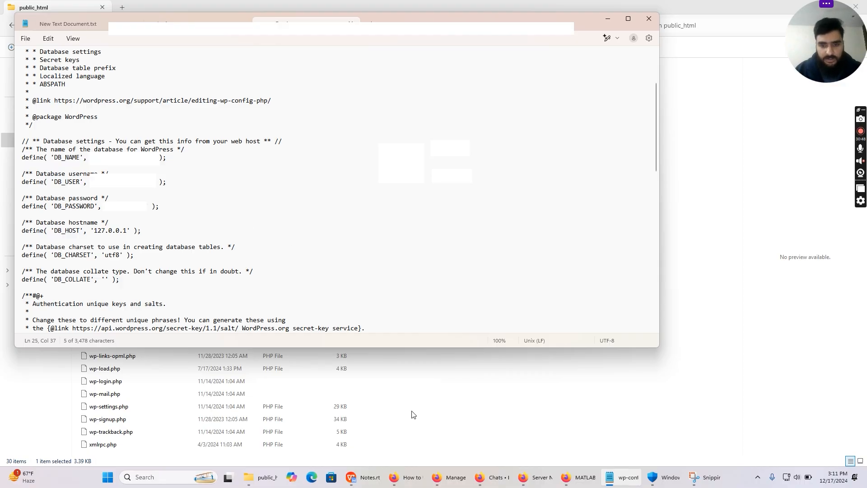
left_click(463, 478)
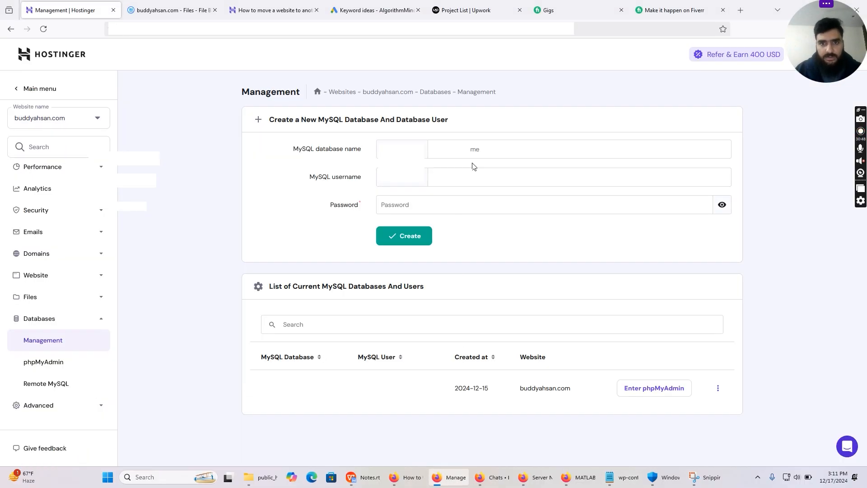
Copy the DB_USER suffix from wp-config.php into the new database's MySQL username in Hostinger.
key("alt+Tab")
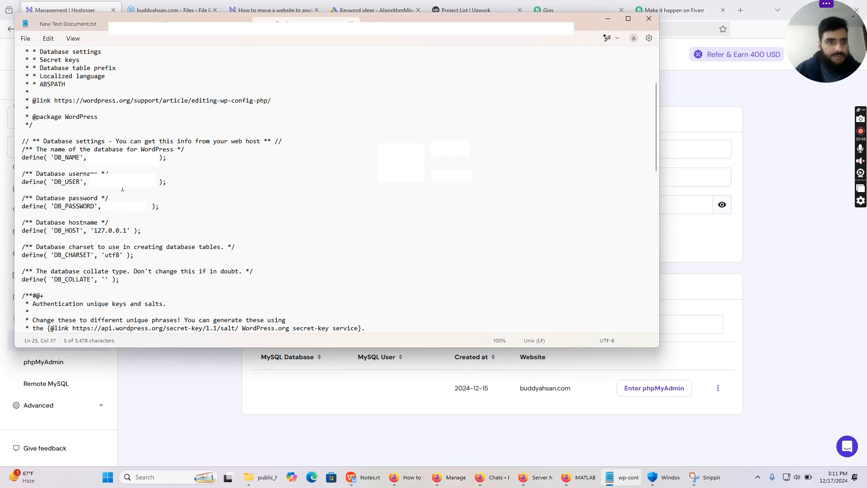
left_click_drag(135, 185, 154, 185)
key("alt+Tab")
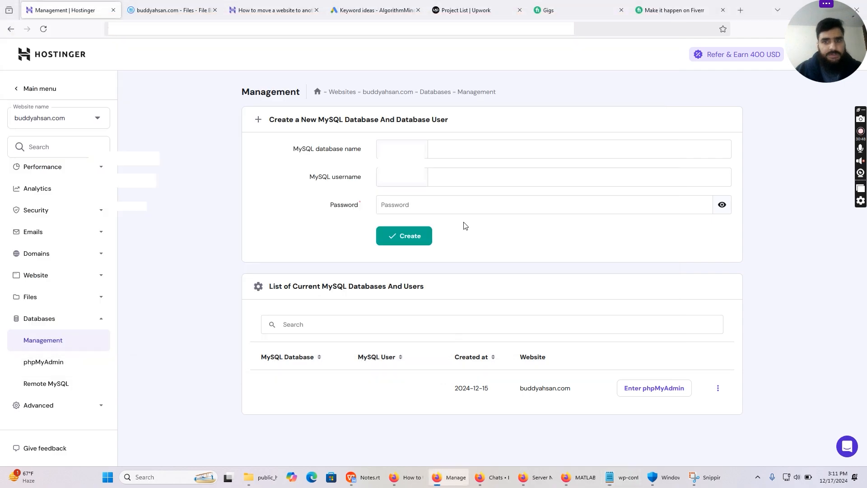
Copy the DB_PASSWORD value from wp-config.php and paste the database password into Hostinger's new database form.
key("alt+Tab")
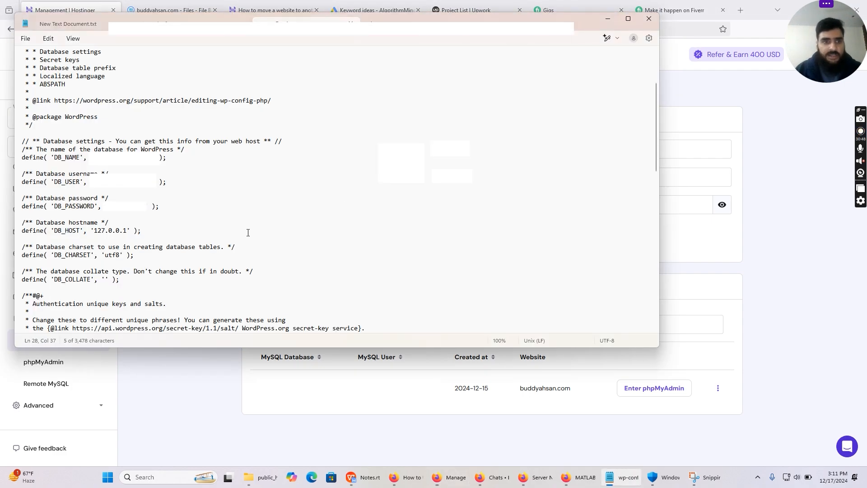
double_click(134, 207)
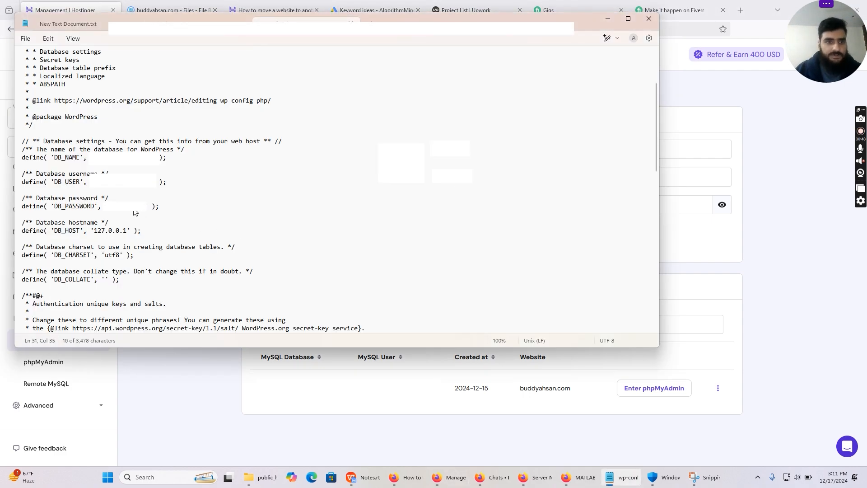
key("alt+Tab")
left_click(559, 203)
key("ctrl+v")
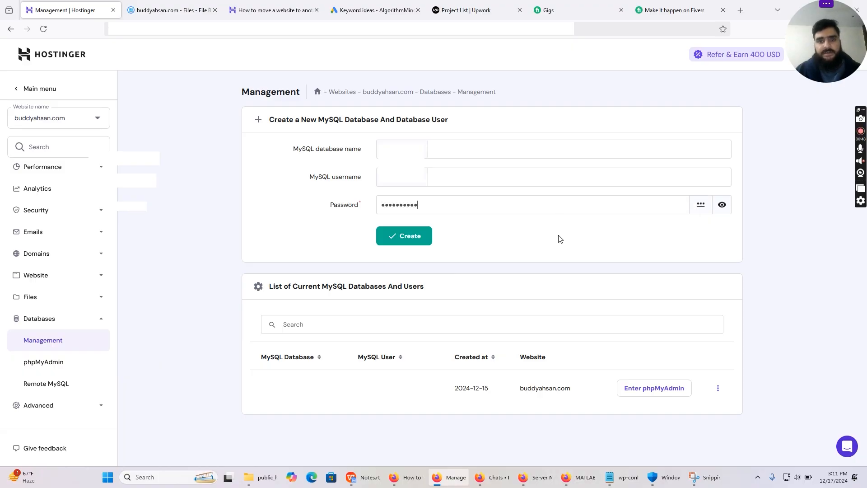
Create the MySQL database and user without saving the login in the browser, and open the yGqnD database in phpMyAdmin.
left_click(421, 238)
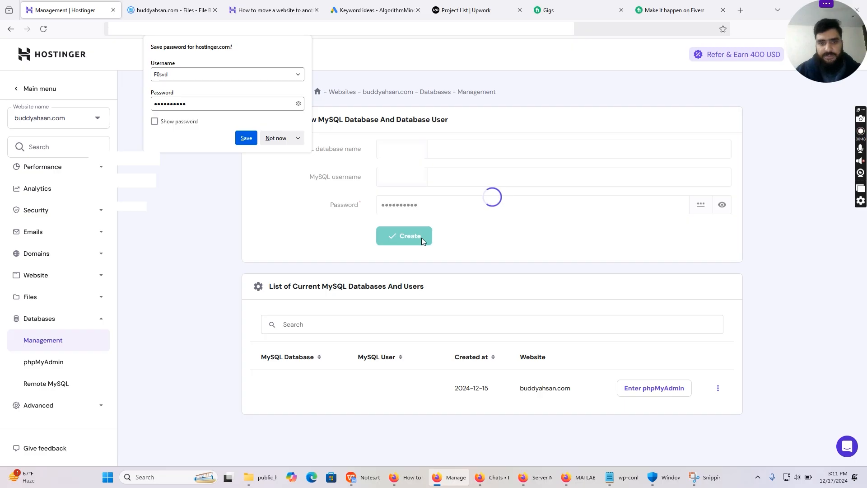
left_click(276, 139)
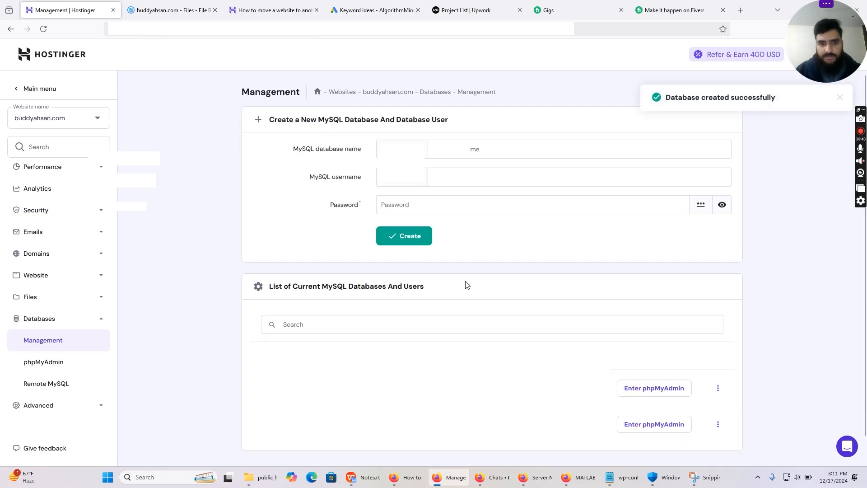
scroll(581, 317, "down", 1)
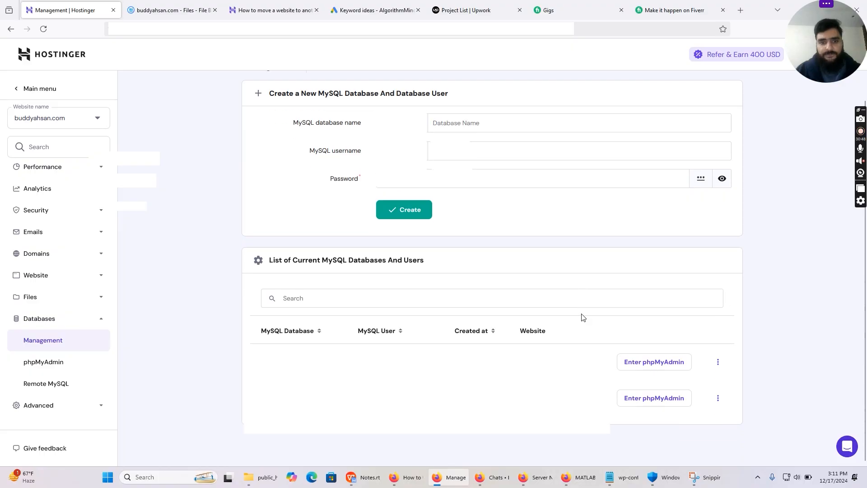
left_click(664, 370)
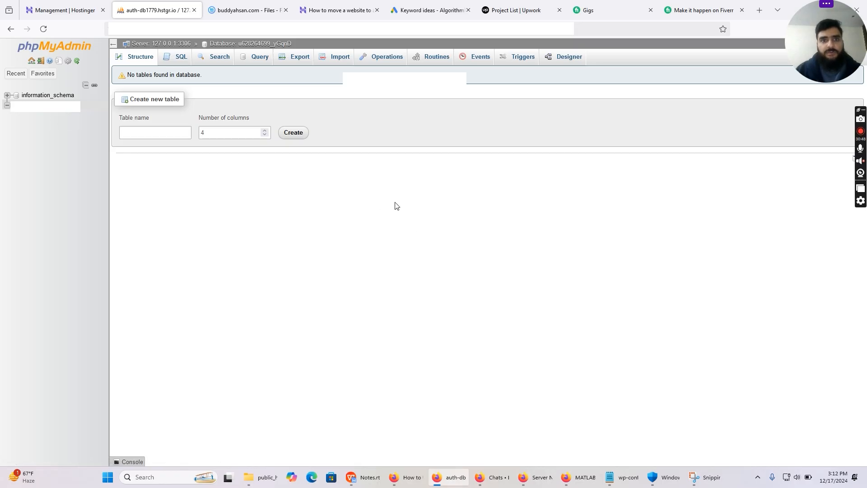
Choose the 3.13 MB database archive dated 11/24/2024 3:15 AM, from the Website Transfer folder's second subfolder, as the file to import.
left_click(338, 63)
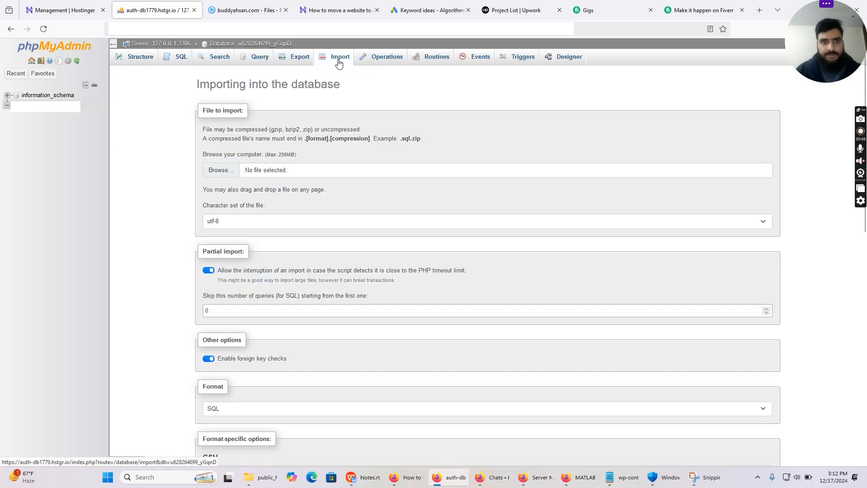
left_click(228, 175)
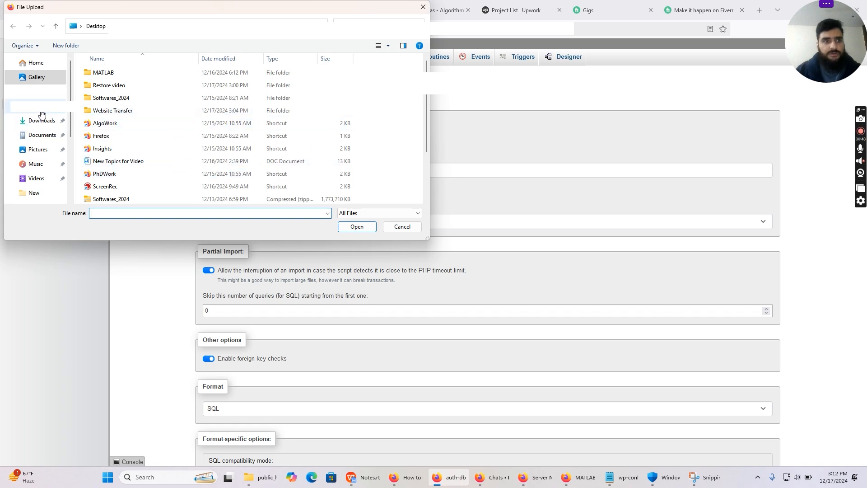
double_click(109, 111)
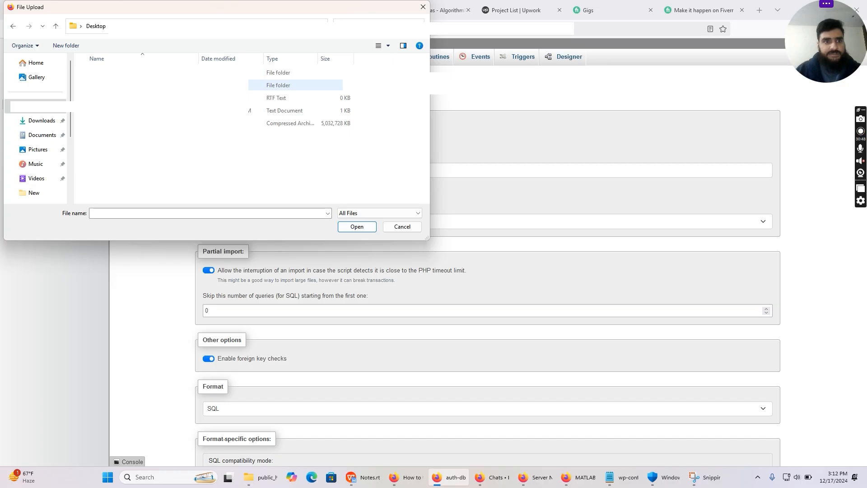
double_click(135, 85)
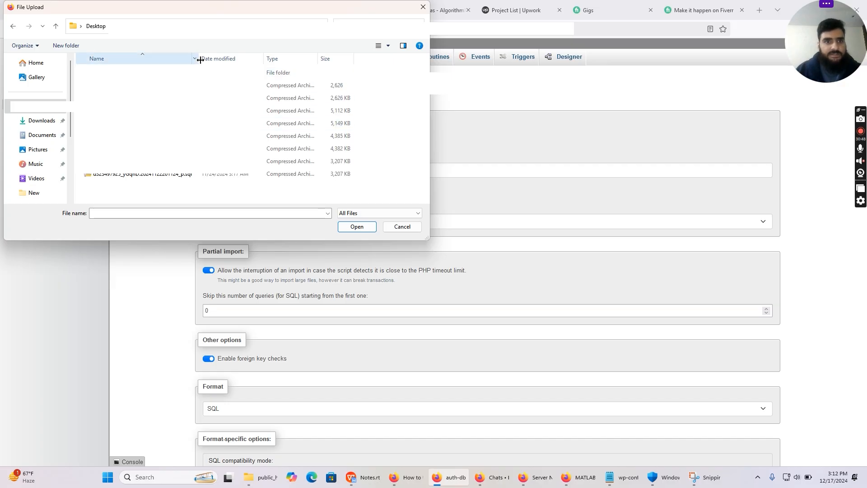
left_click_drag(200, 60, 297, 60)
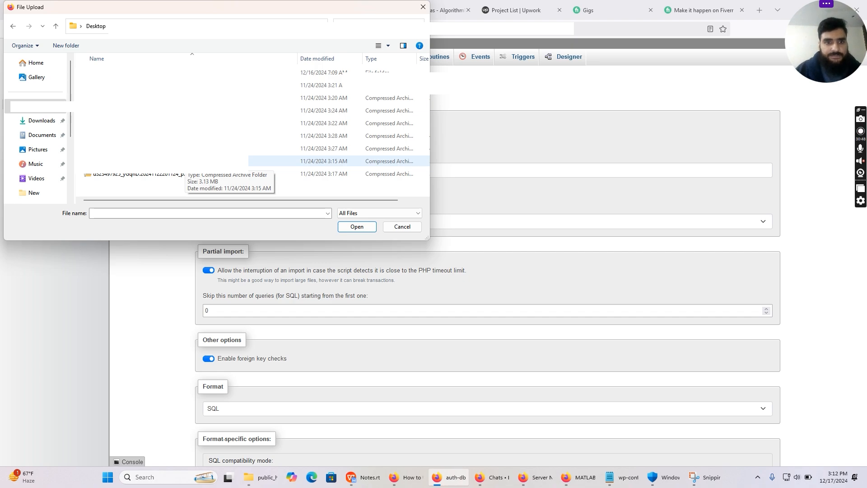
double_click(185, 161)
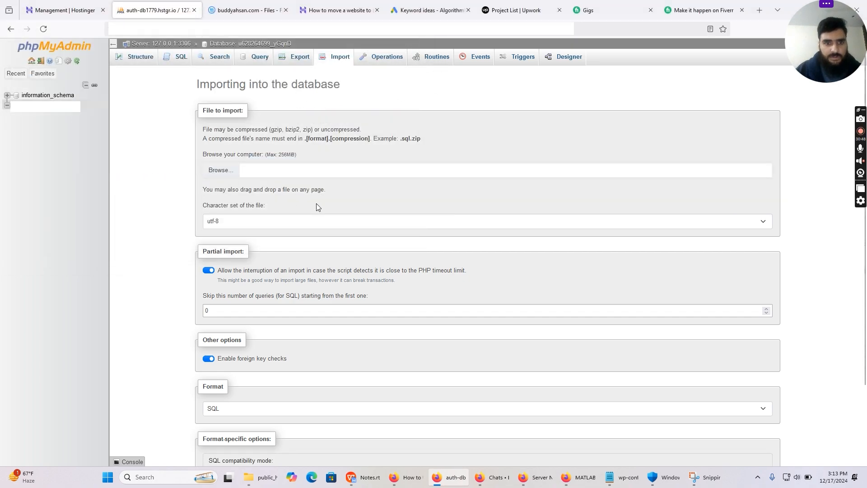
Review the guide's database import instructions and check the website archive's upload progress in the file manager.
left_click(339, 10)
scroll(367, 199, "down", 3)
scroll(367, 196, "up", 10)
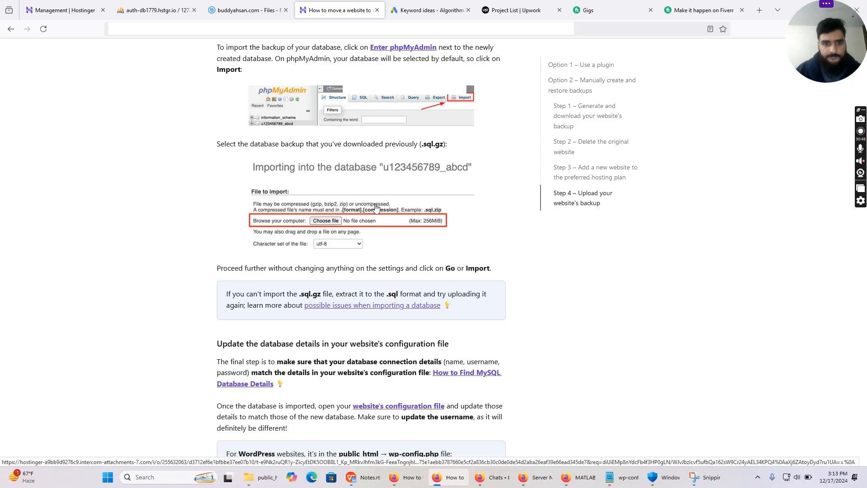
left_click(248, 10)
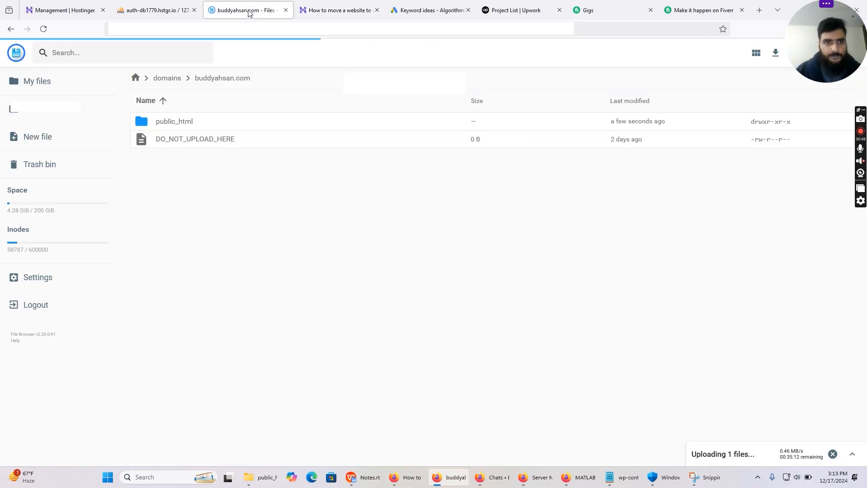
left_click(136, 10)
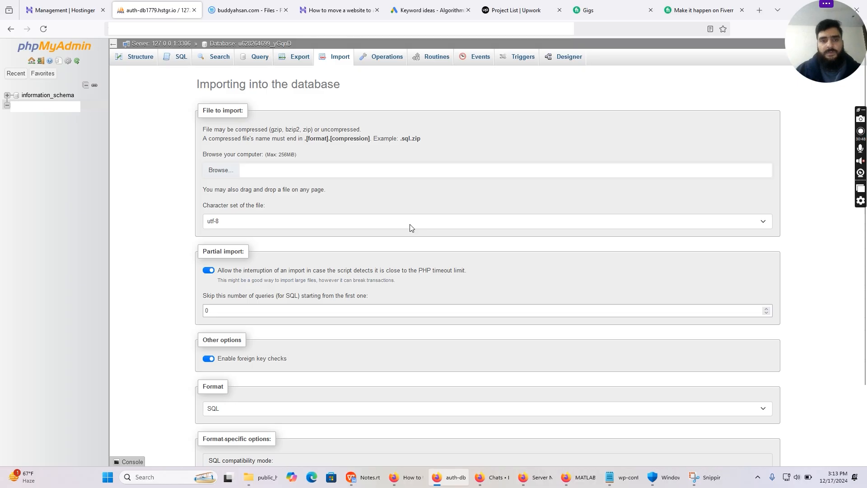
Import the chosen .sql.gz backup into the yGqnD database with SQL format and the default import settings.
left_click(357, 173)
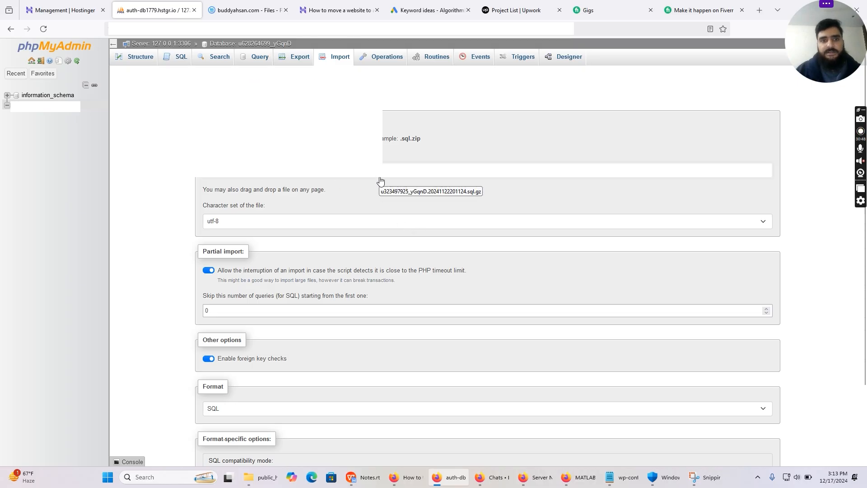
scroll(382, 181, "down", 1)
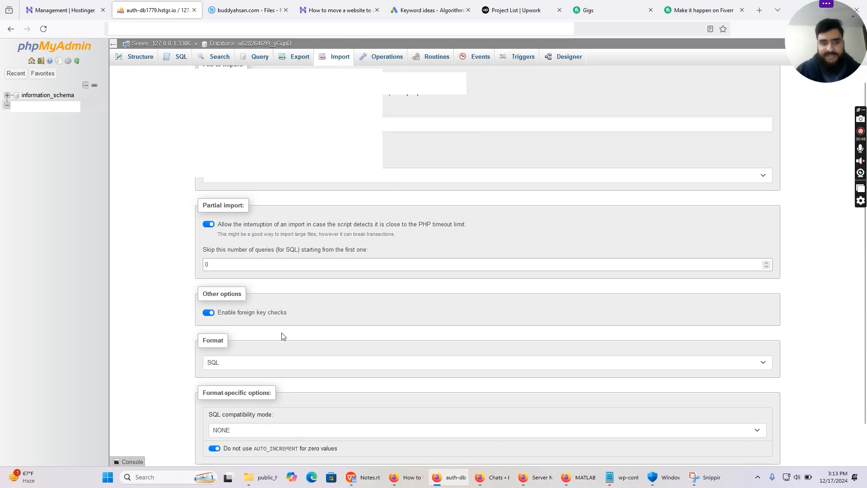
scroll(394, 323, "down", 1)
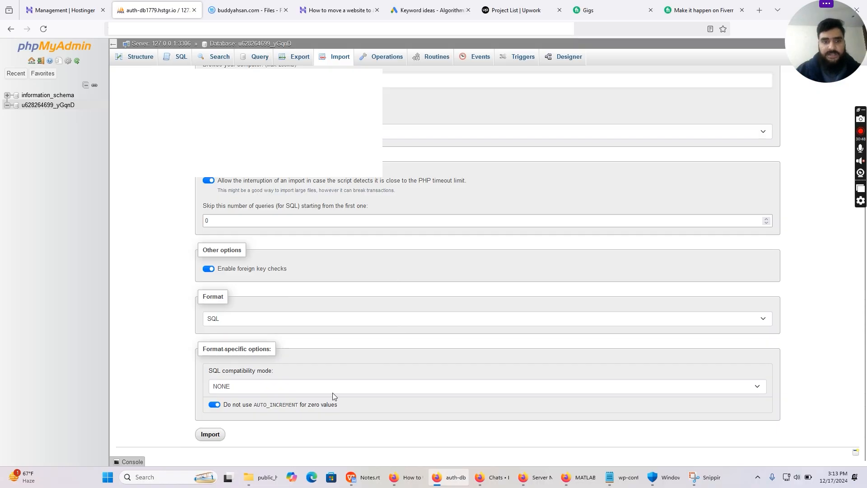
left_click(215, 435)
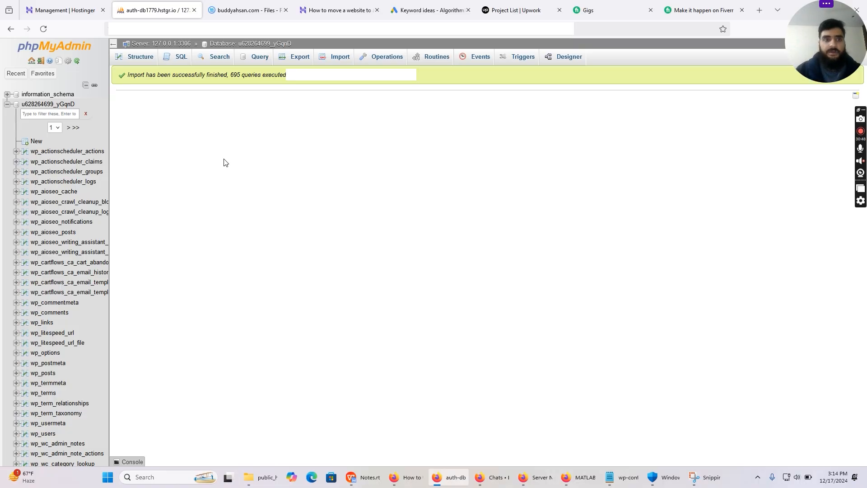
Close phpMyAdmin, open the buddyahsan.com dashboard in Hostinger and dismiss the critical error notification.
left_click(195, 11)
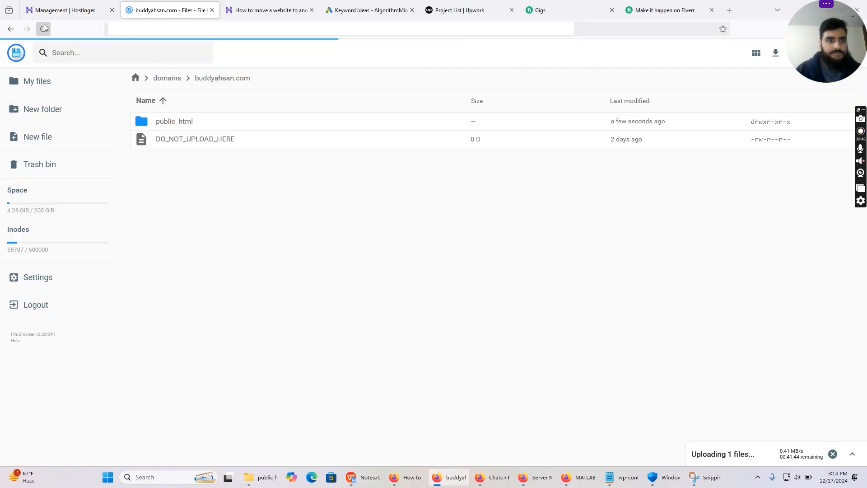
left_click(58, 10)
left_click(72, 186)
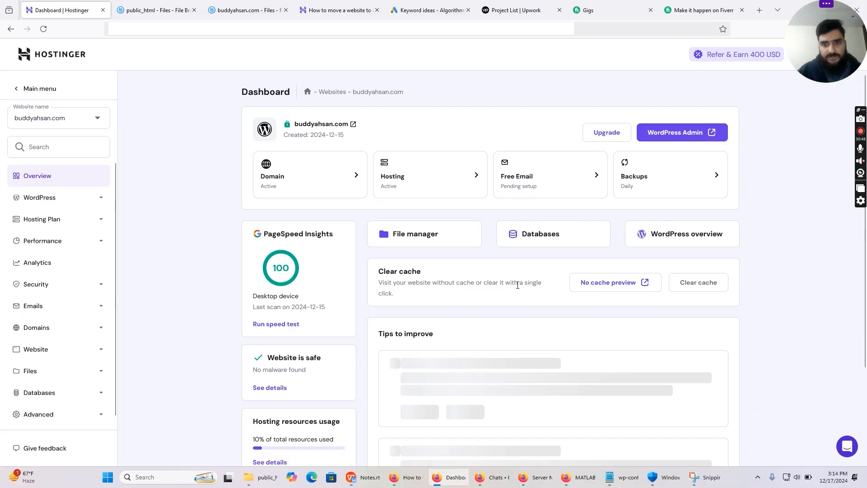
scroll(579, 249, "down", 1)
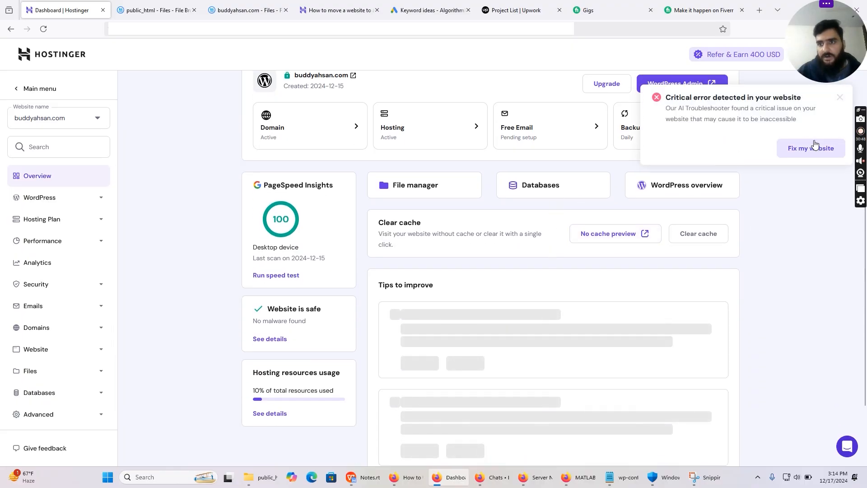
left_click(835, 99)
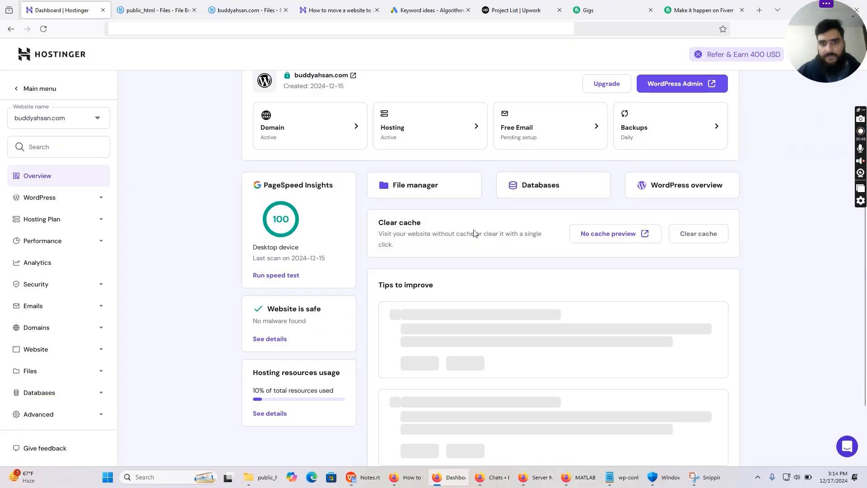
scroll(445, 237, "down", 1)
scroll(445, 237, "up", 1)
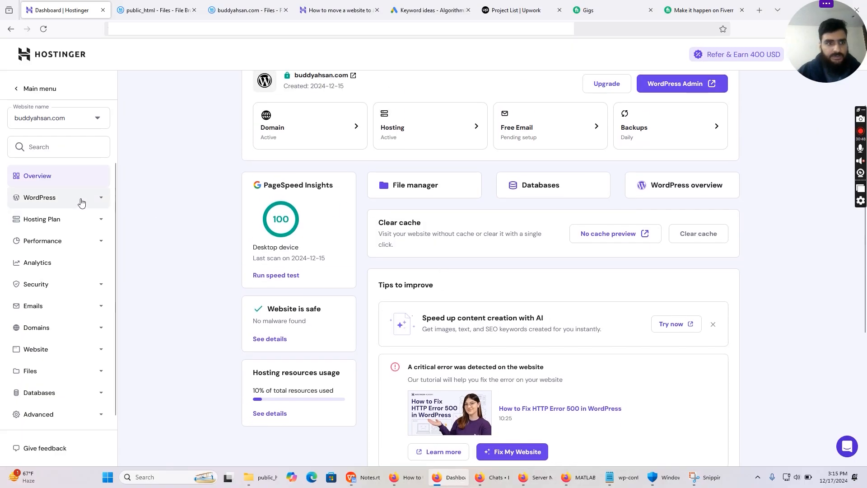
Open the WordPress overview for buddyahsan.com and review its core, speed and security settings.
left_click(81, 198)
left_click(57, 219)
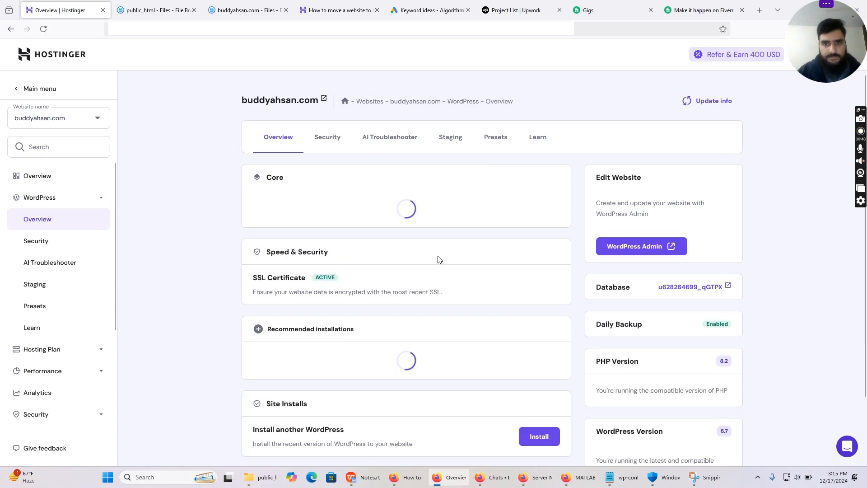
scroll(438, 259, "down", 2)
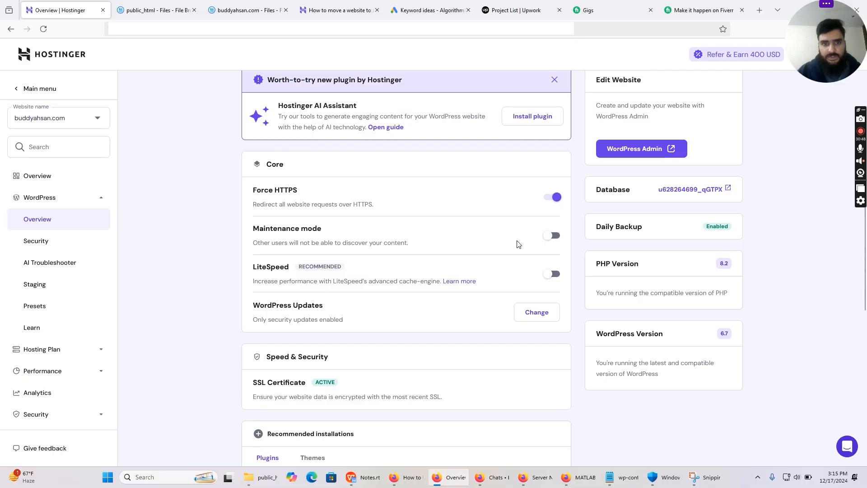
scroll(518, 244, "up", 2)
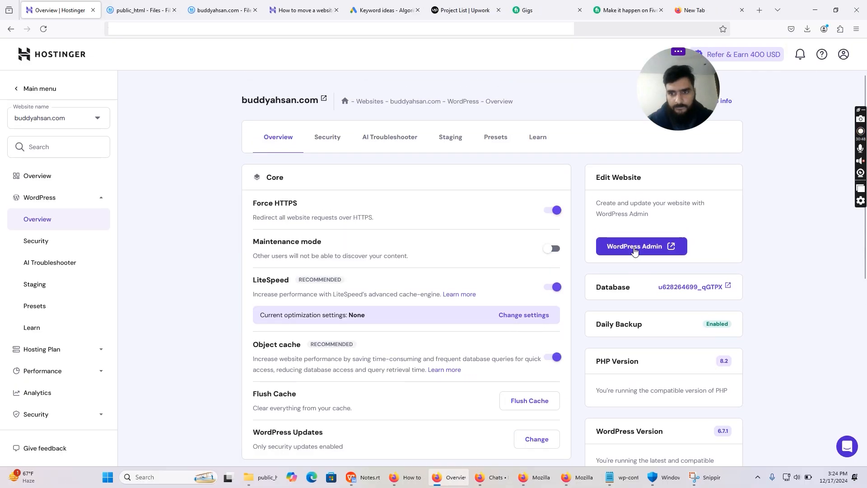
scroll(521, 263, "down", 3)
scroll(521, 262, "up", 3)
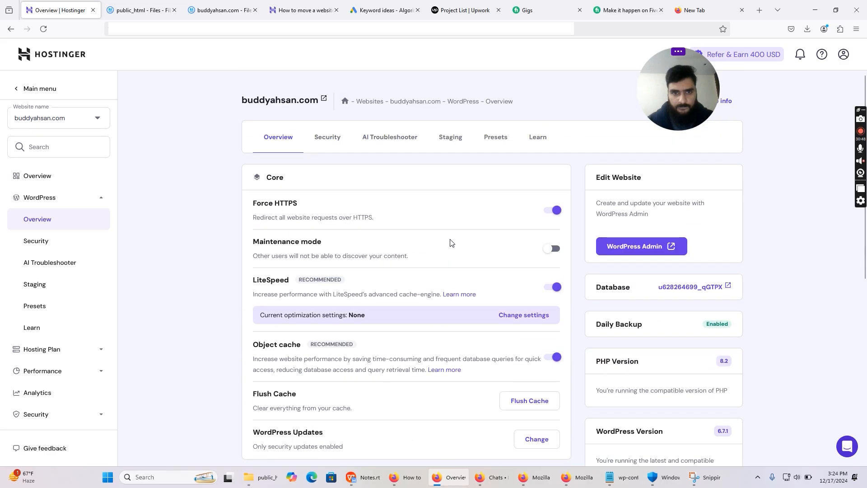
Analyze buddyahsan.com with the AI Troubleshooter, start its automatic fix for the 500 error, and check its progress.
left_click(399, 137)
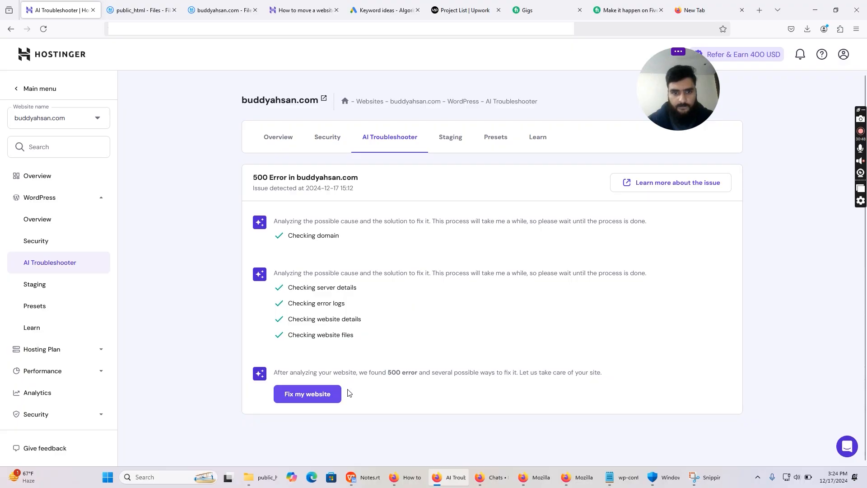
left_click(332, 397)
scroll(436, 289, "down", 2)
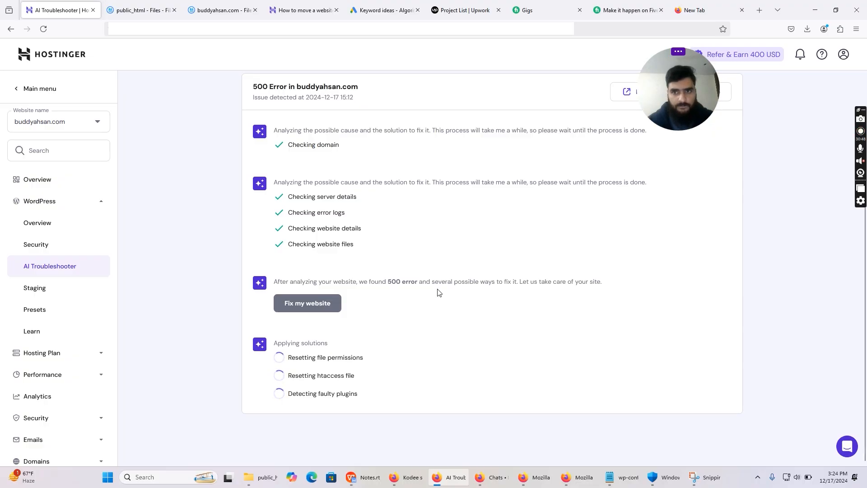
left_click(105, 5)
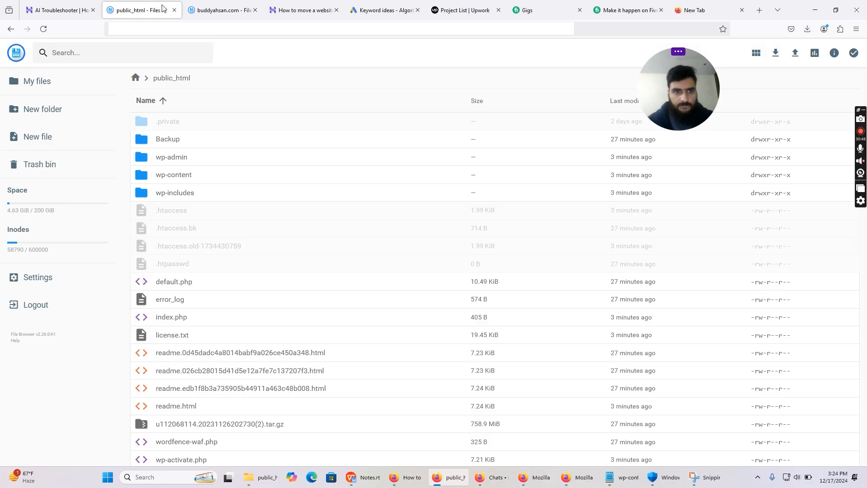
left_click(89, 5)
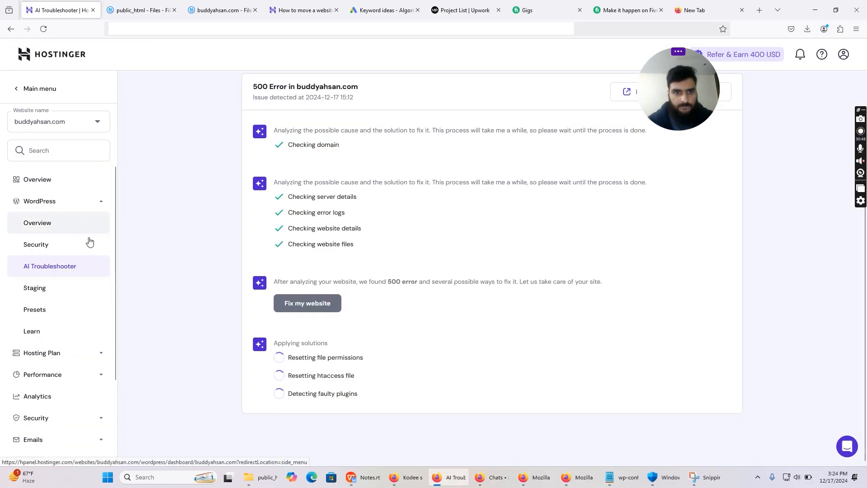
scroll(374, 254, "up", 2)
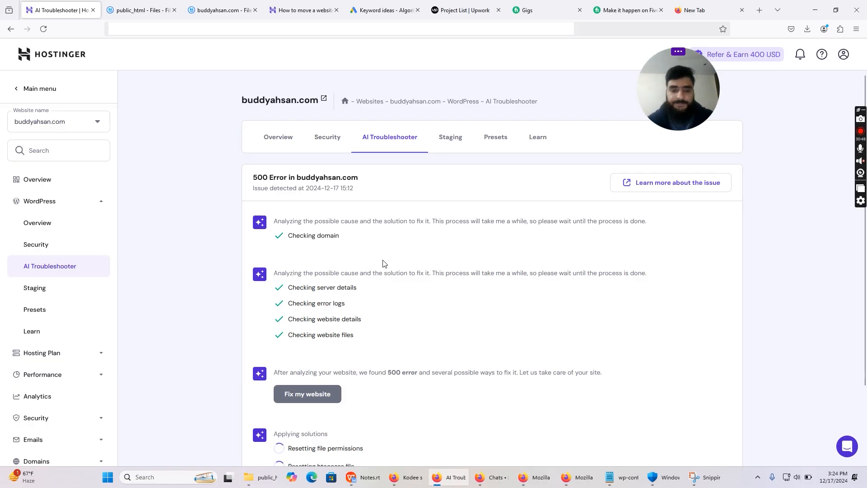
scroll(445, 230, "down", 2)
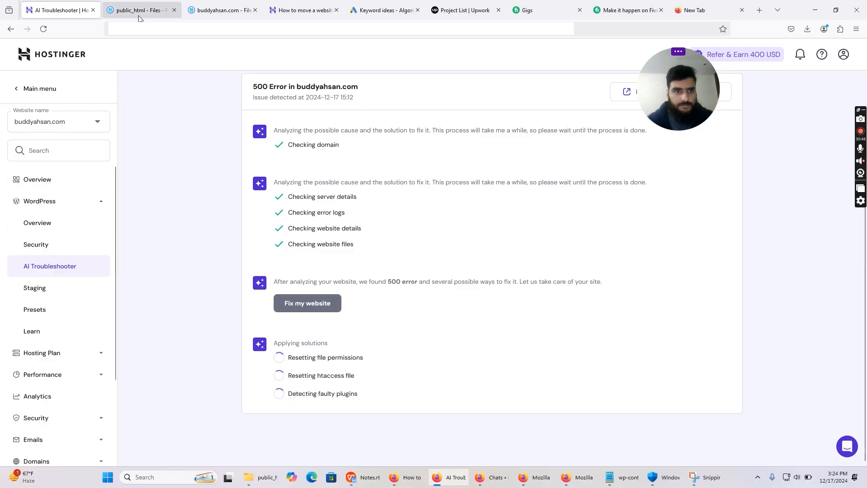
Inspect the file manager's trash, the public_html folder and its Backup folder, and return to the buddyahsan.com root.
left_click(161, 10)
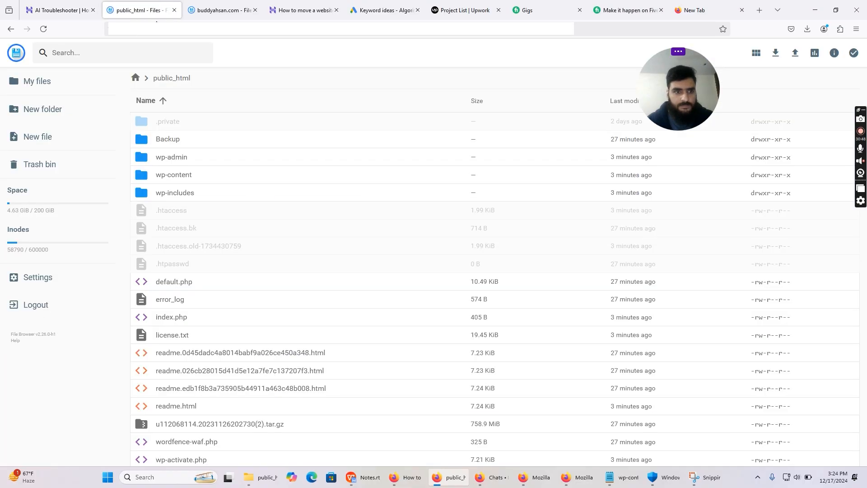
left_click(56, 172)
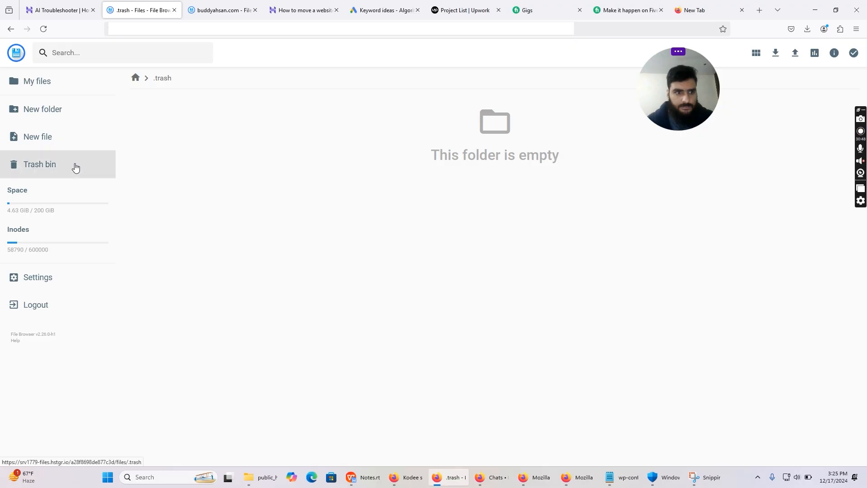
left_click(54, 85)
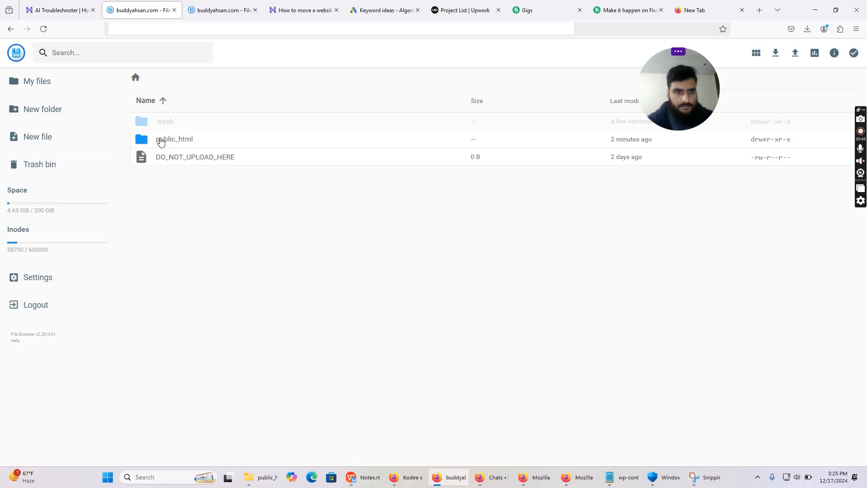
double_click(161, 140)
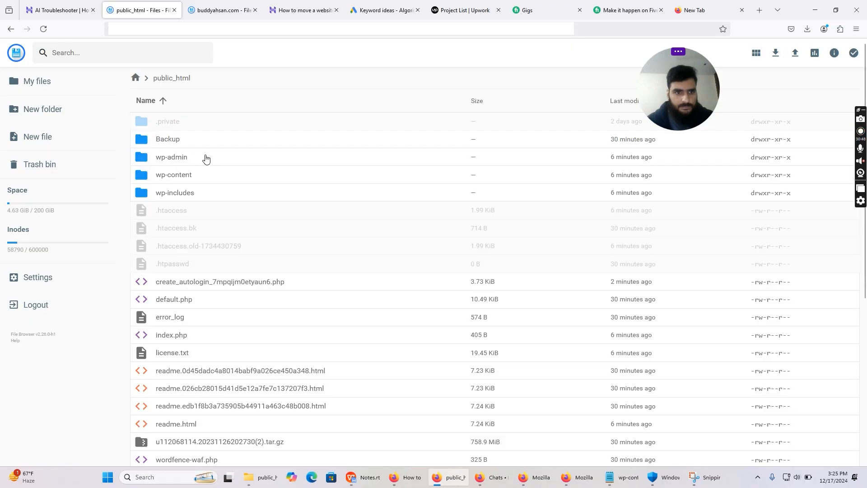
double_click(178, 143)
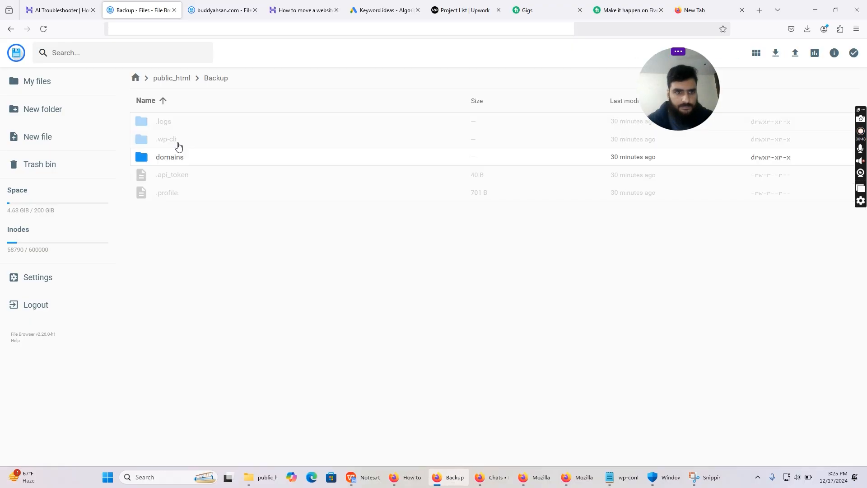
left_click(172, 82)
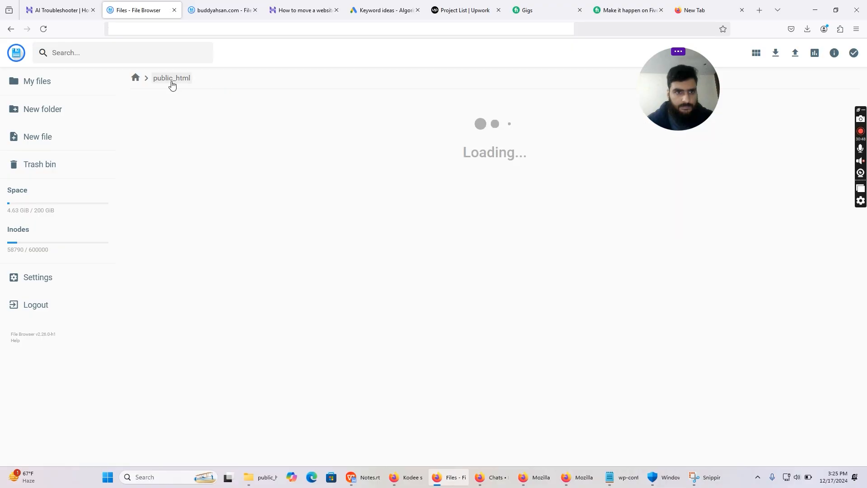
left_click(137, 79)
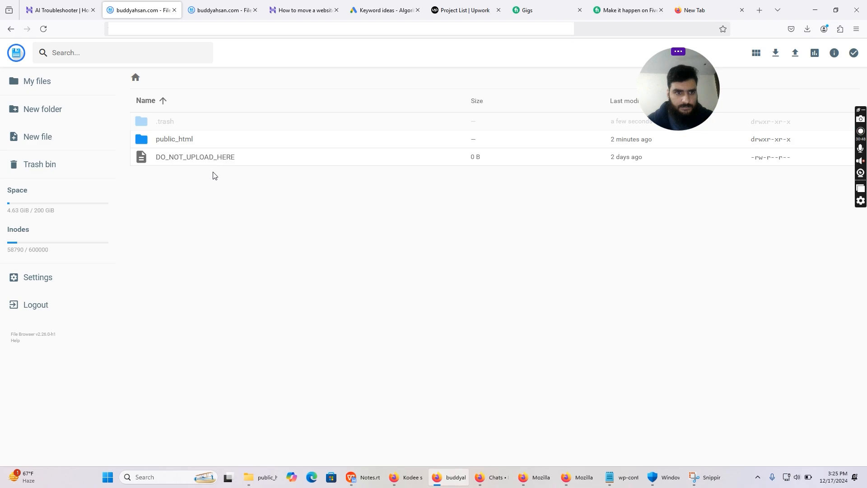
Examine the local copy of public_html in File Explorer, down to the domains folder inside its Backup folder.
left_click(260, 477)
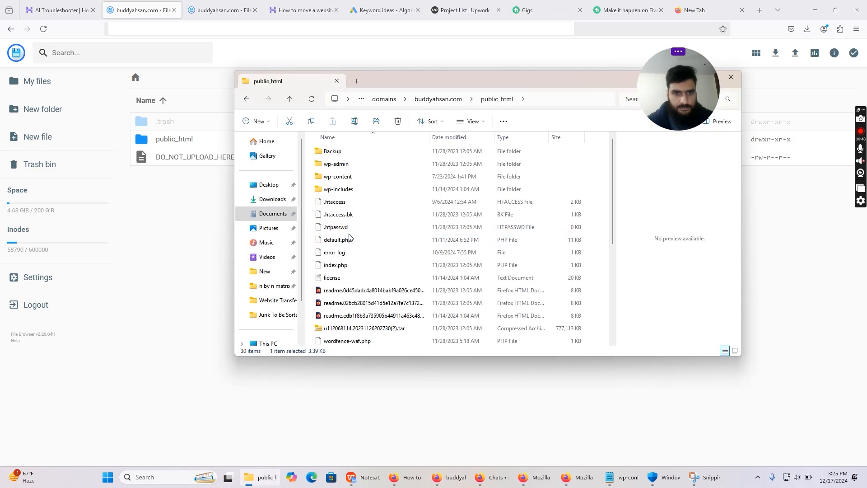
scroll(350, 236, "down", 3)
scroll(350, 236, "up", 3)
double_click(371, 155)
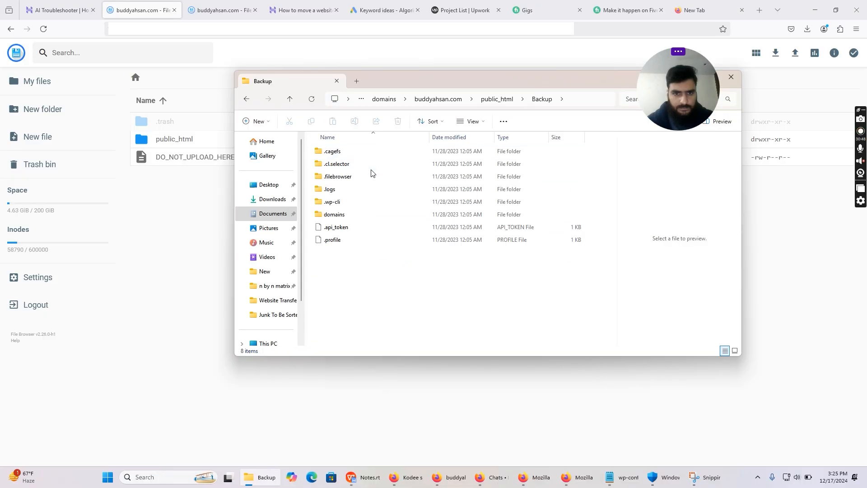
left_click(360, 215)
double_click(360, 215)
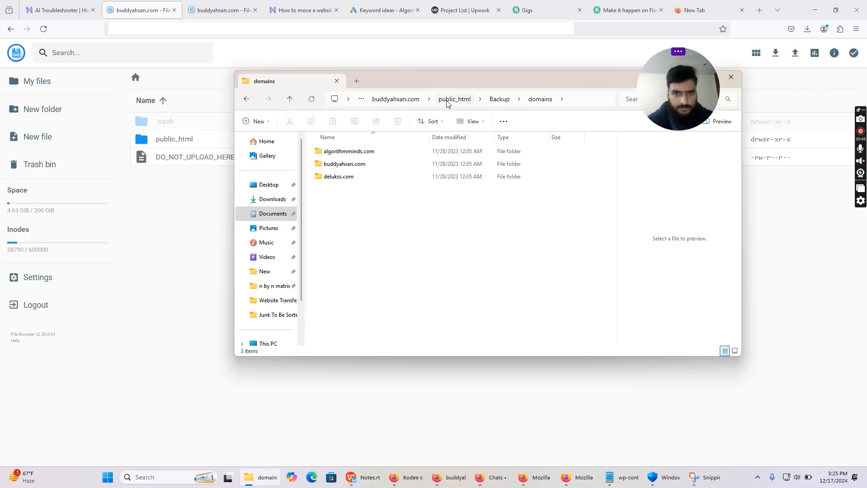
Examine the local backup's algorithmminds.com folder under domains, down to public_html, and select the .tar archive there.
left_click(388, 99)
left_click(414, 99)
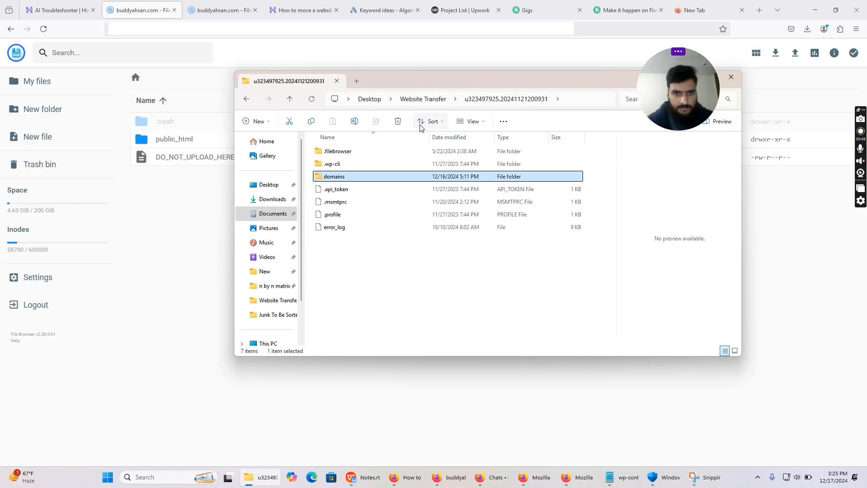
double_click(397, 177)
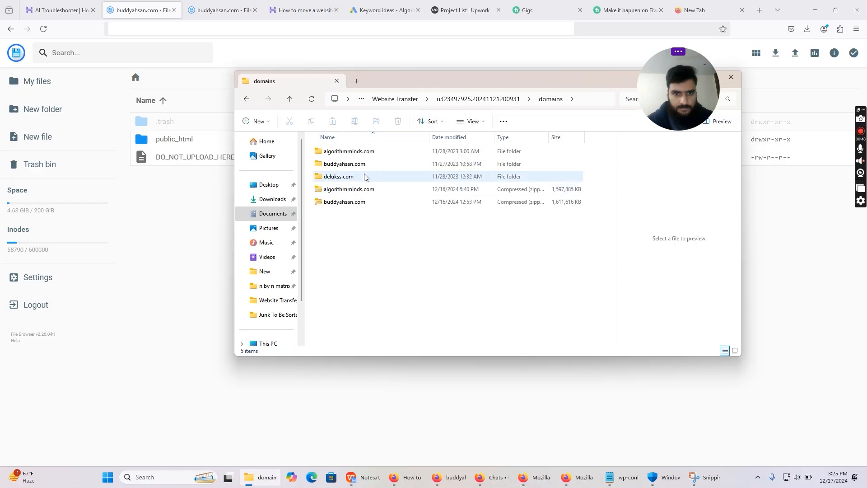
double_click(363, 153)
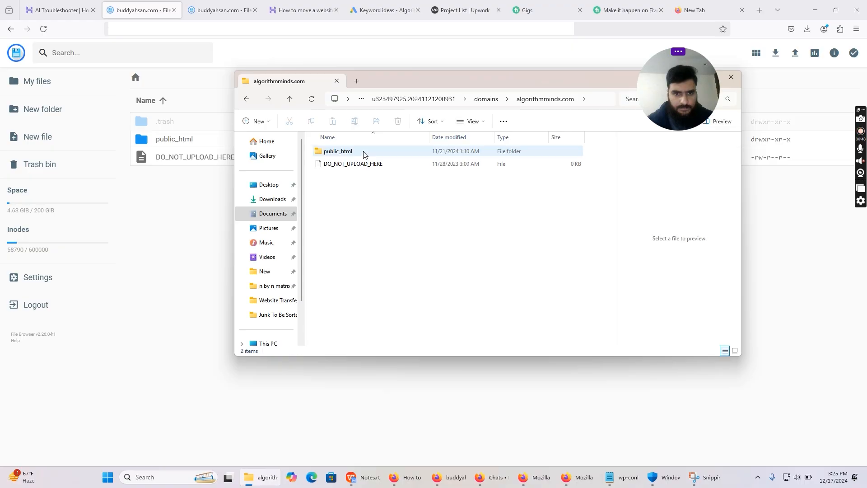
double_click(364, 153)
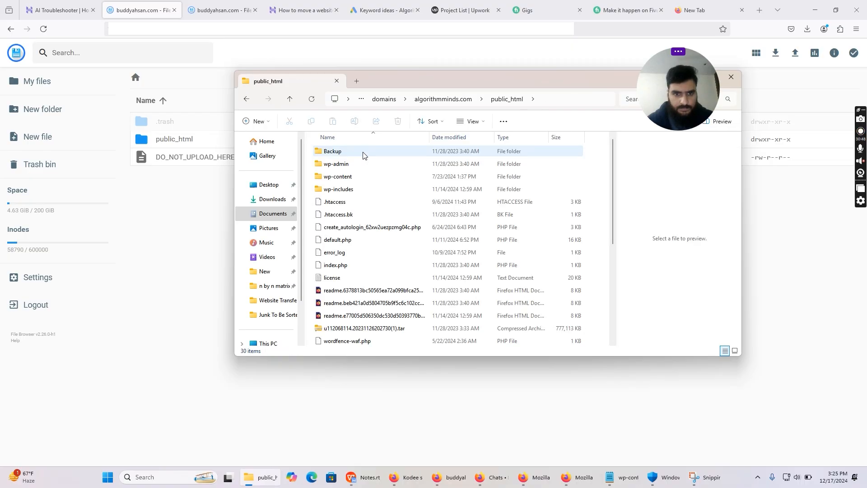
left_click(407, 328)
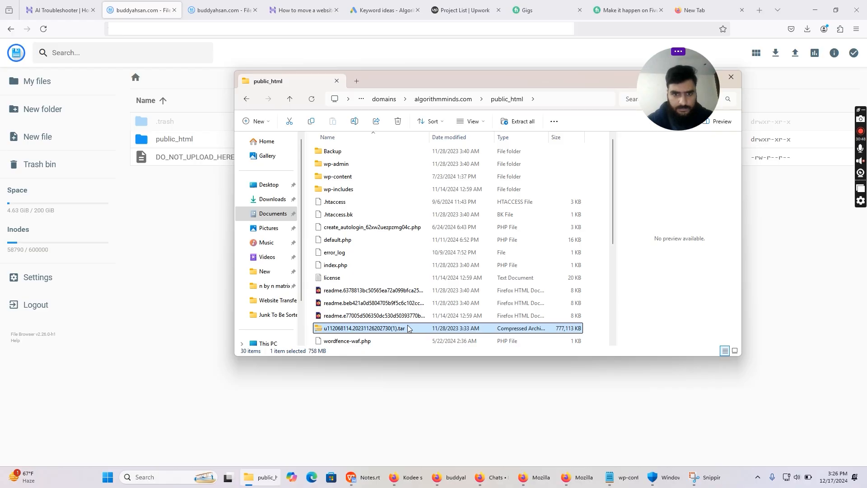
Review the AI Troubleshooter's result for the 500 error in the browser and open buddyahsan.com from it to check the homepage.
left_click(453, 386)
left_click(67, 10)
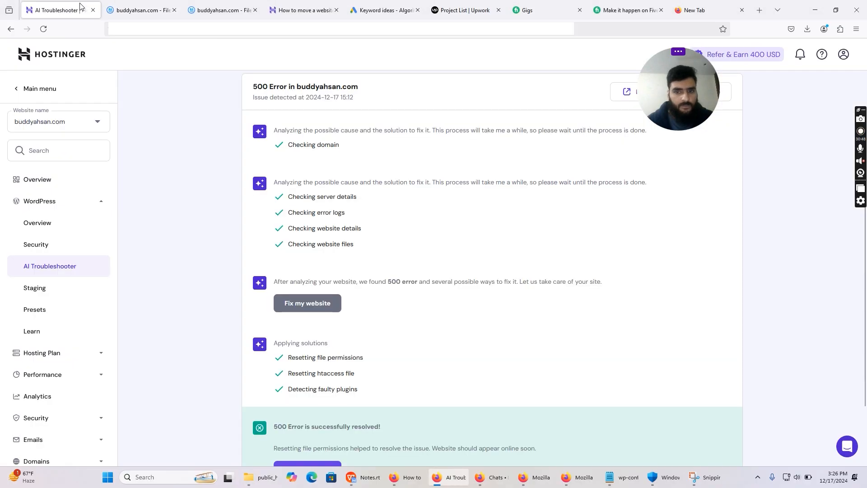
scroll(447, 271, "down", 2)
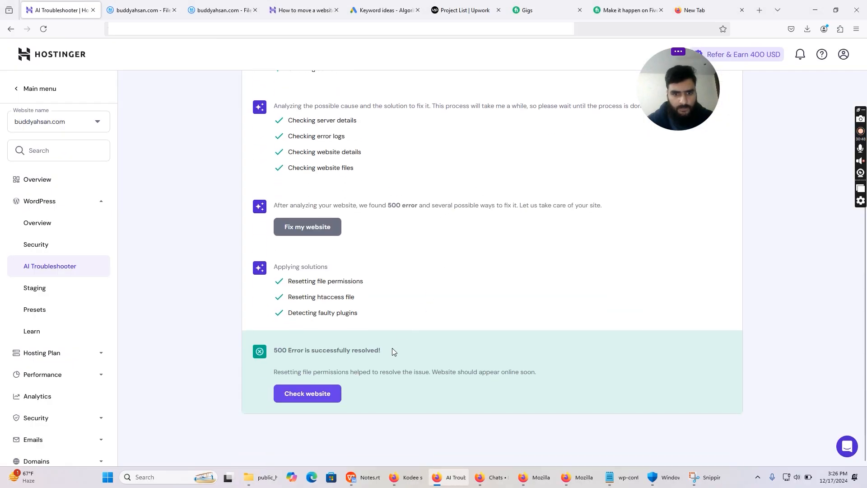
left_click(332, 394)
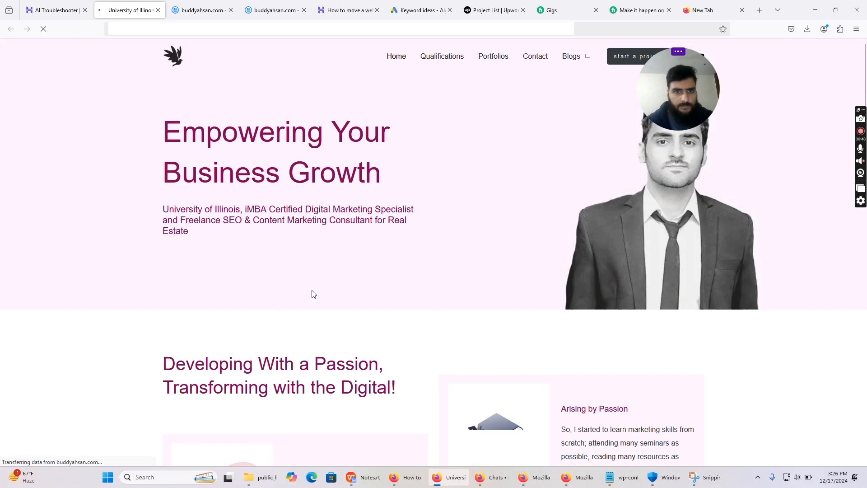
scroll(321, 283, "down", 2)
Return to Hostinger, view the WordPress overview for buddyahsan.com, and recheck the site's condition in the AI Troubleshooter.
key("ctrl+shift+Tab")
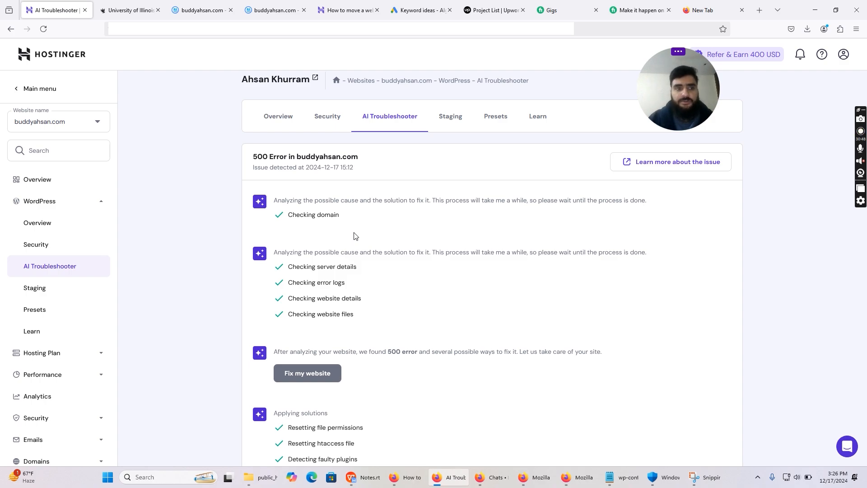
left_click(53, 205)
left_click(53, 209)
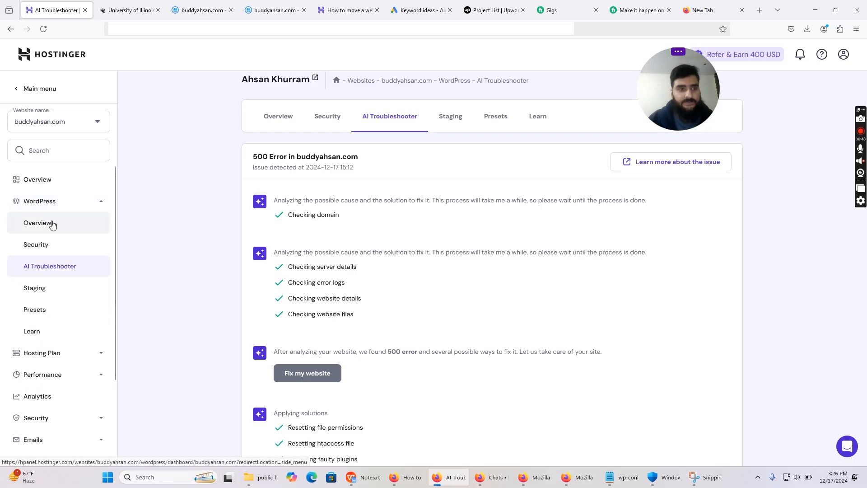
left_click(52, 224)
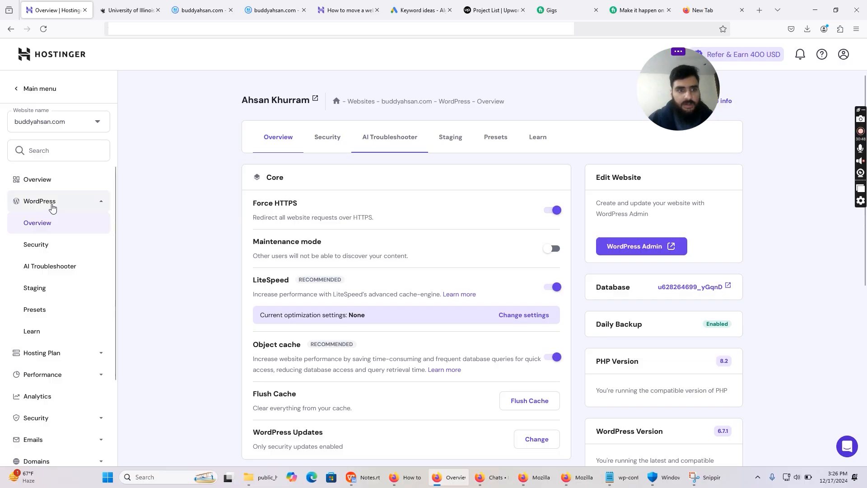
left_click(52, 207)
left_click(52, 207)
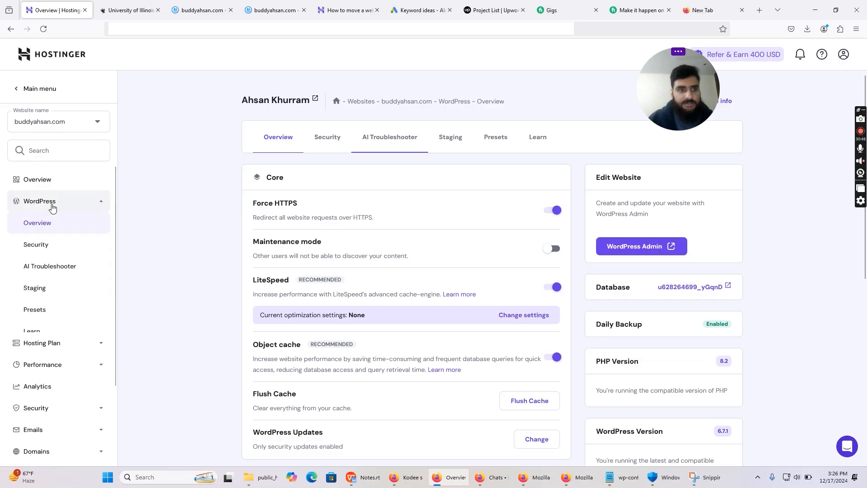
left_click(49, 267)
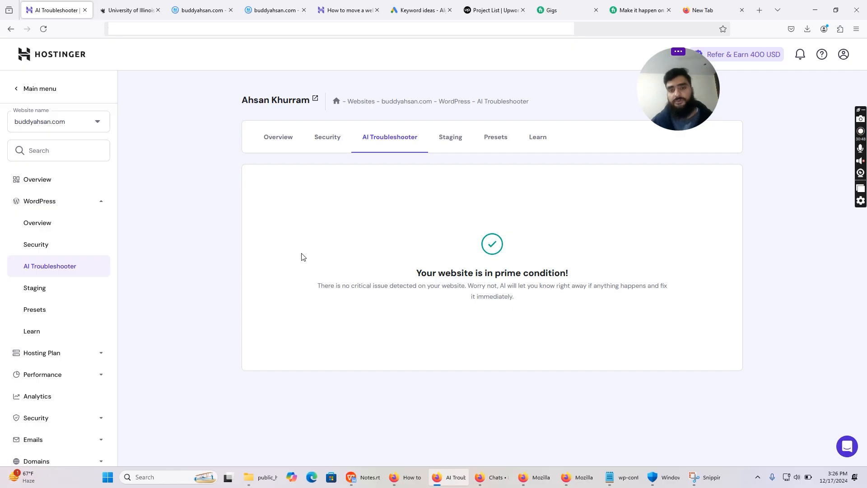
Inspect the restored website's homepage and its Portfolios page.
left_click(130, 10)
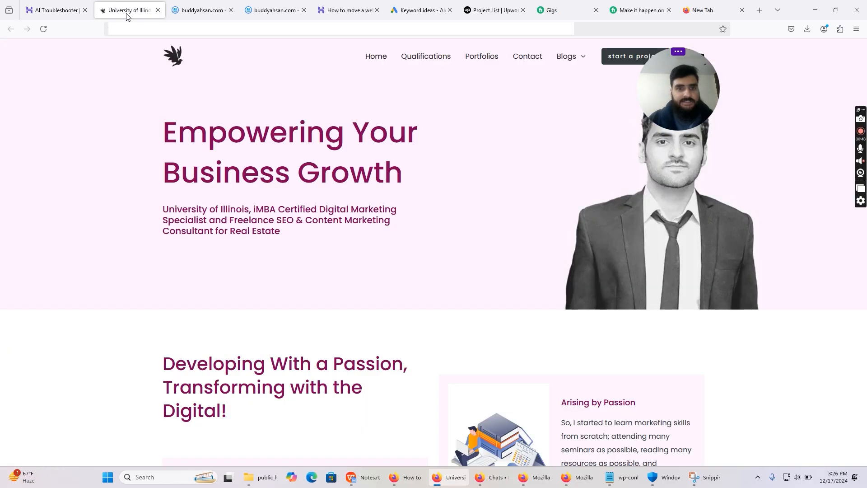
scroll(441, 112, "down", 2)
scroll(441, 112, "up", 2)
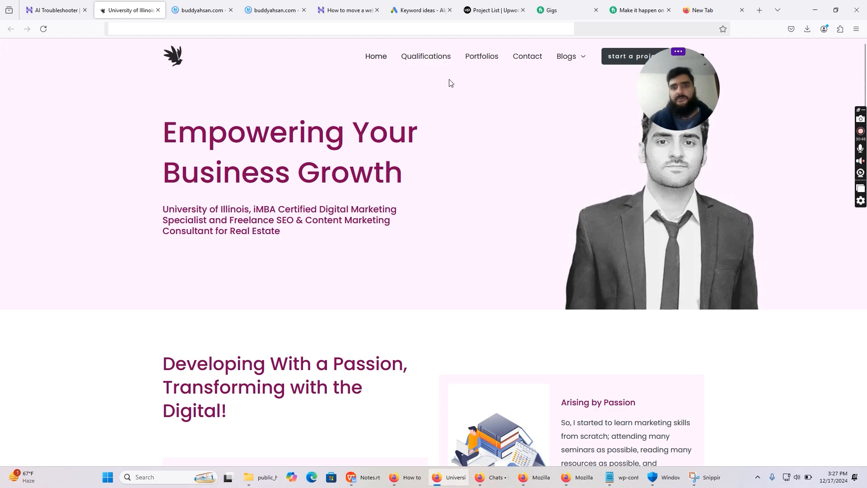
left_click(489, 60)
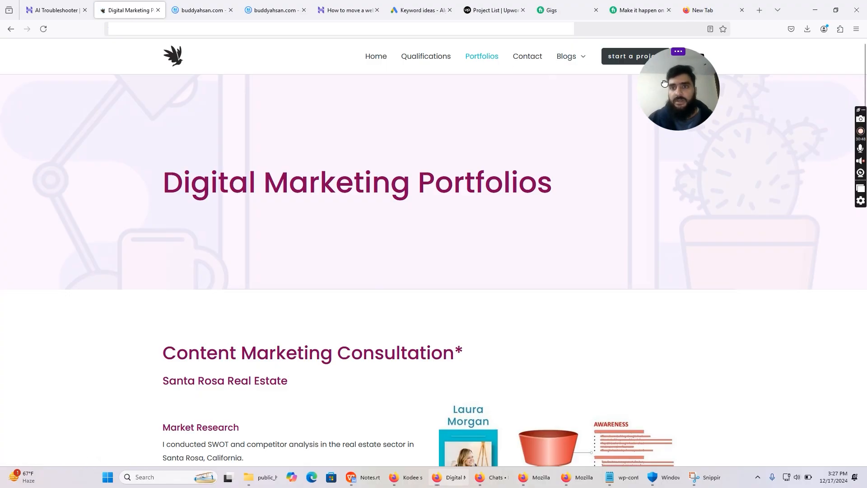
left_click_drag(663, 83, 812, 38)
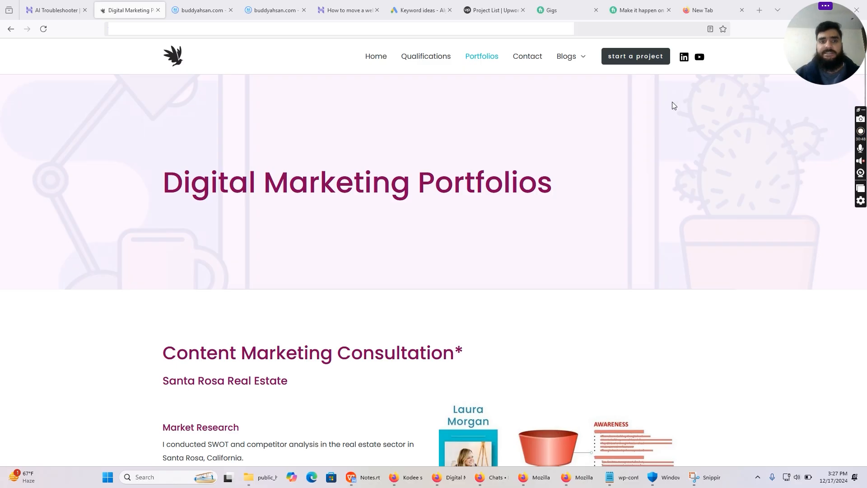